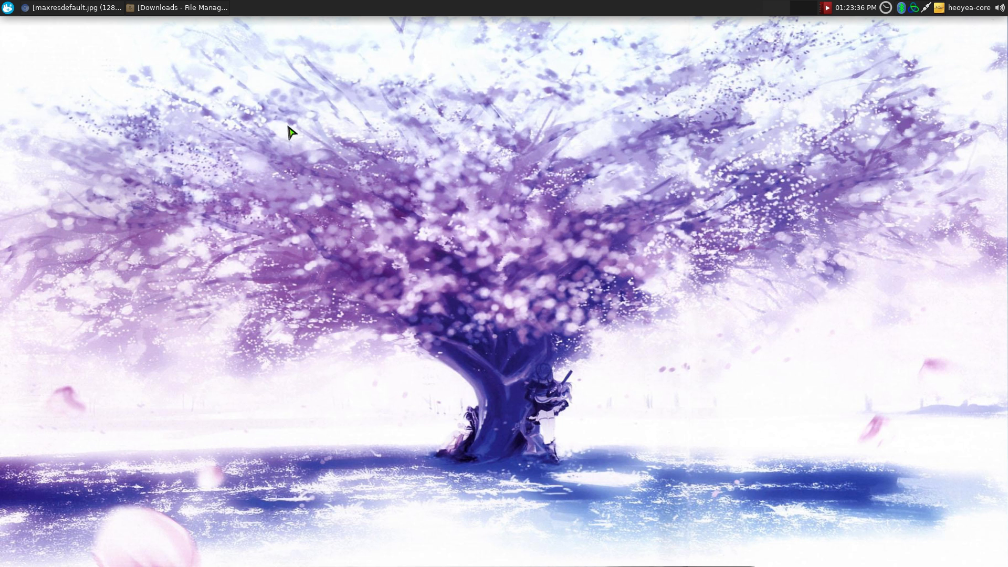
- View the Wii console, Wii menu and Homebrew Channel images in the browser, then hide it
{"action": "left_click", "coordinate": [85, 7]}
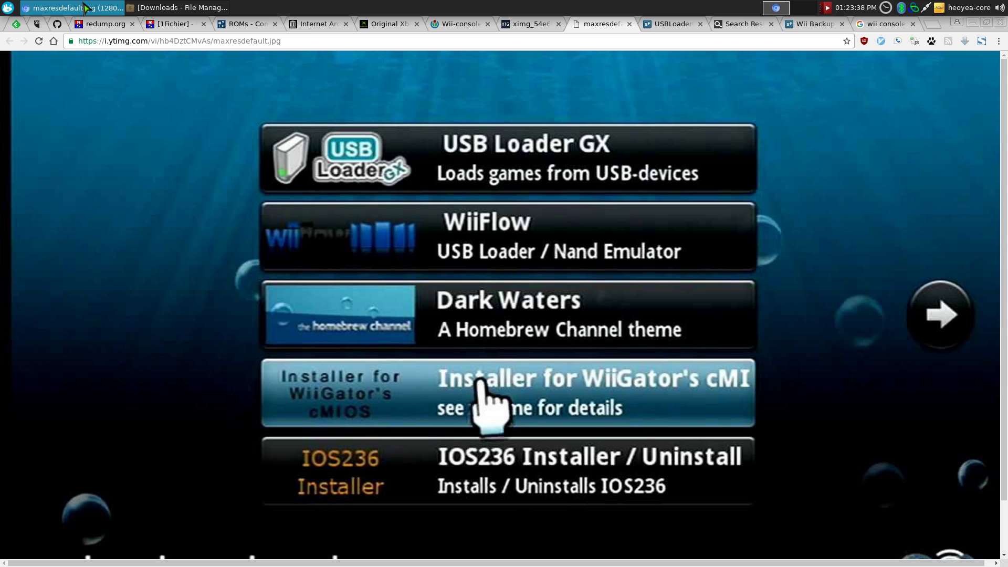
{"action": "left_click", "coordinate": [448, 24]}
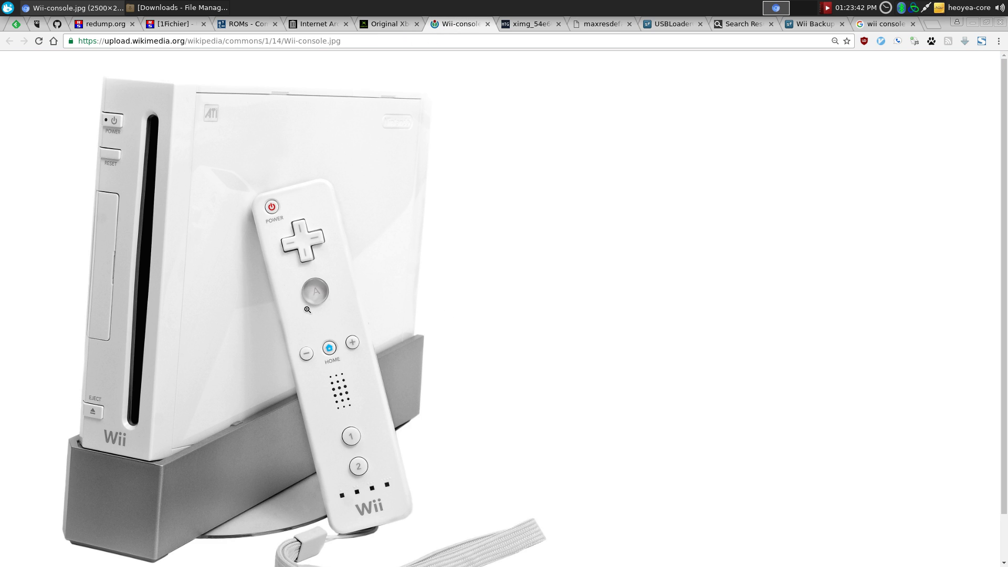
{"action": "left_click", "coordinate": [531, 24]}
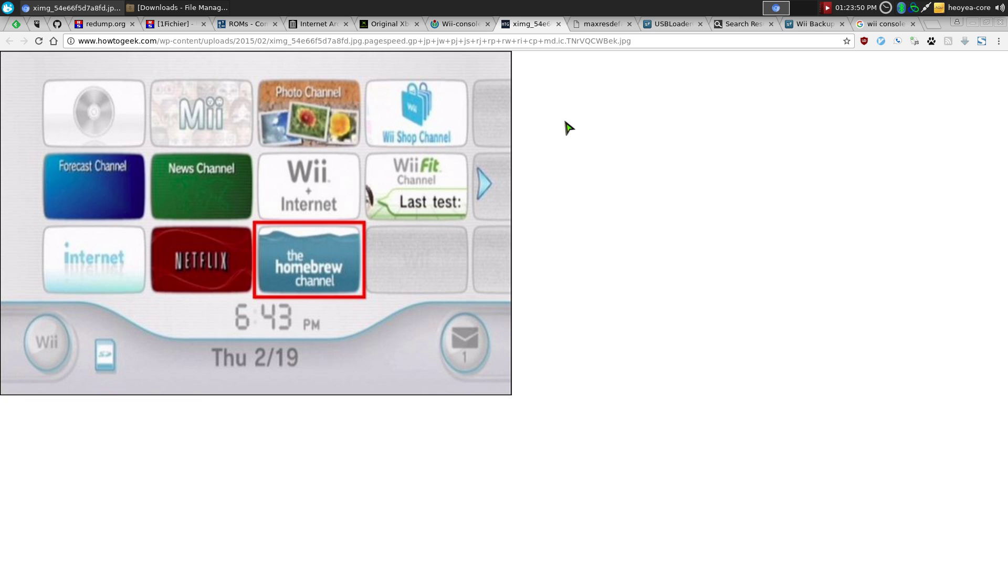
{"action": "left_click", "coordinate": [605, 24]}
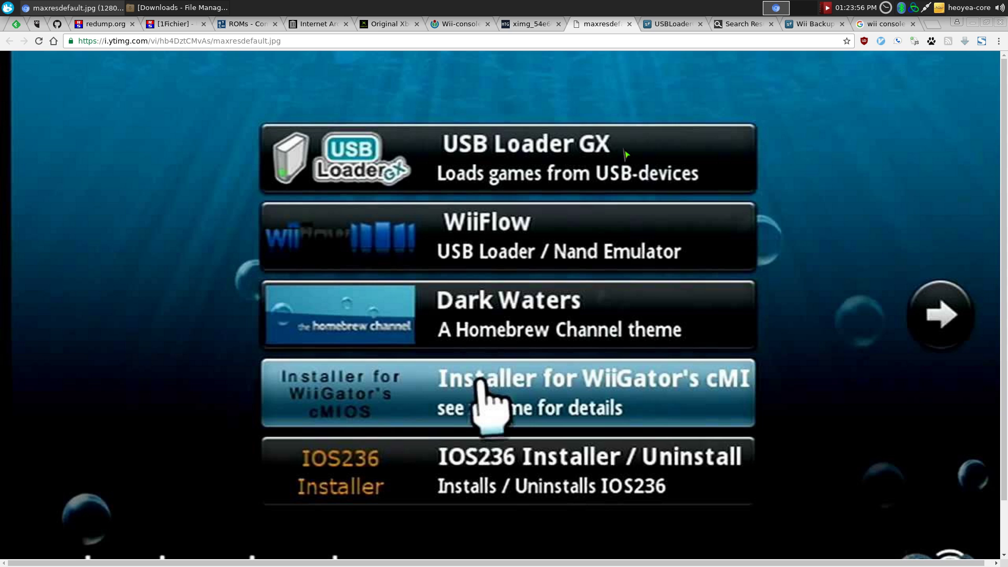
{"action": "left_click", "coordinate": [972, 23]}
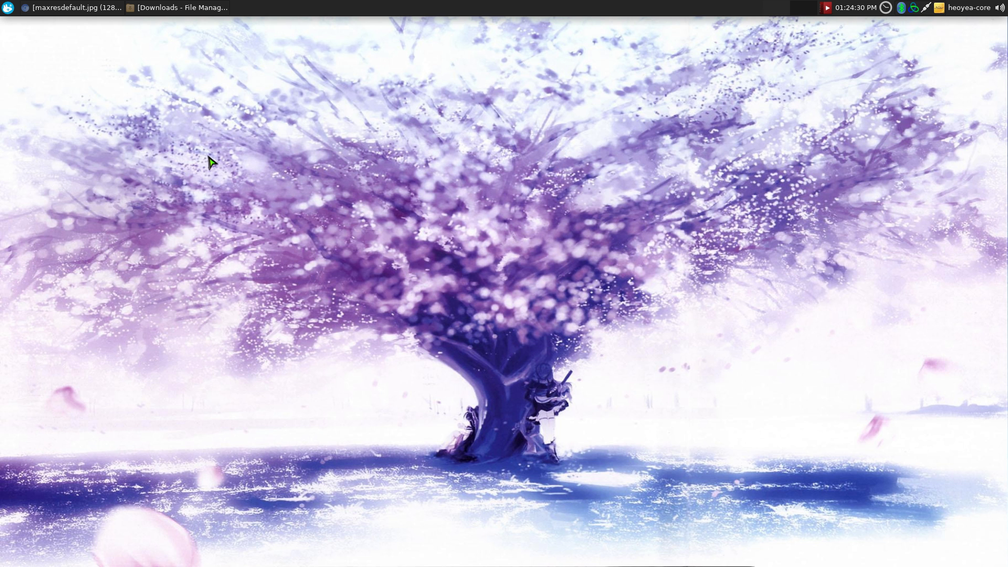
- Run pkm-search wiimms in tmux window 5 and check that wit 2.31a-1 is installed
{"action": "key", "text": "F12"}
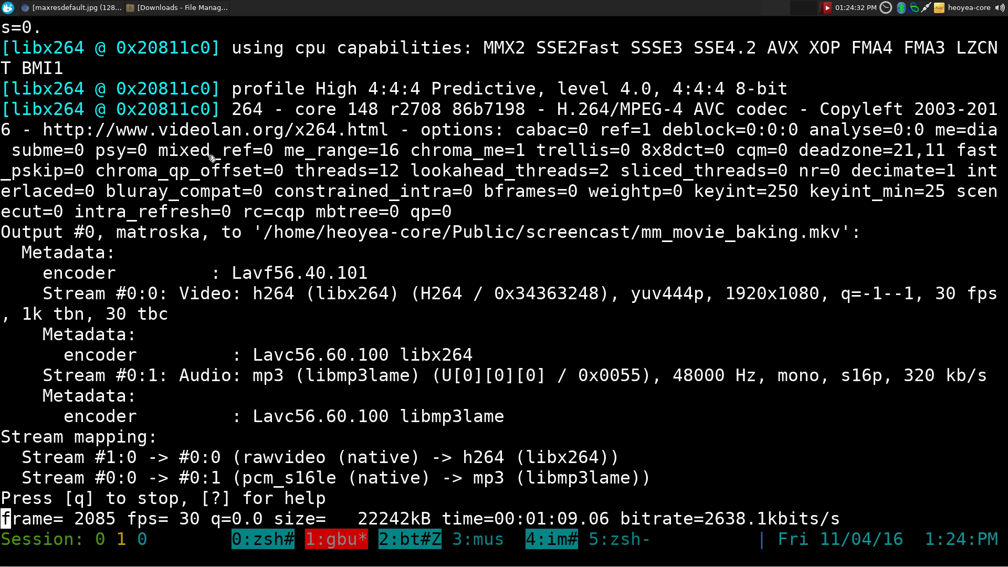
{"action": "key", "text": "ctrl+b"}
{"action": "type", "text": "5"}
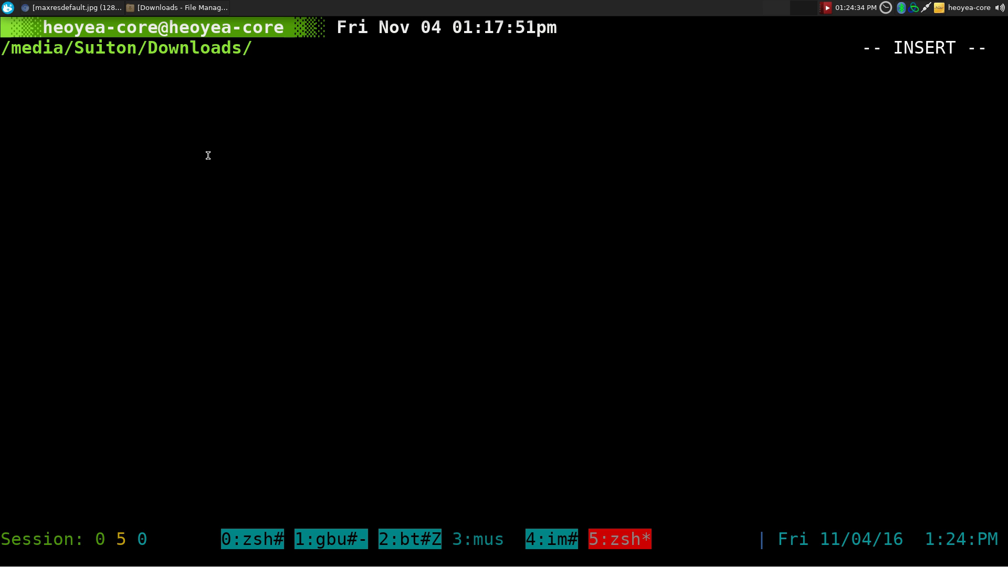
{"action": "type", "text": "pkm-search wiimms"}
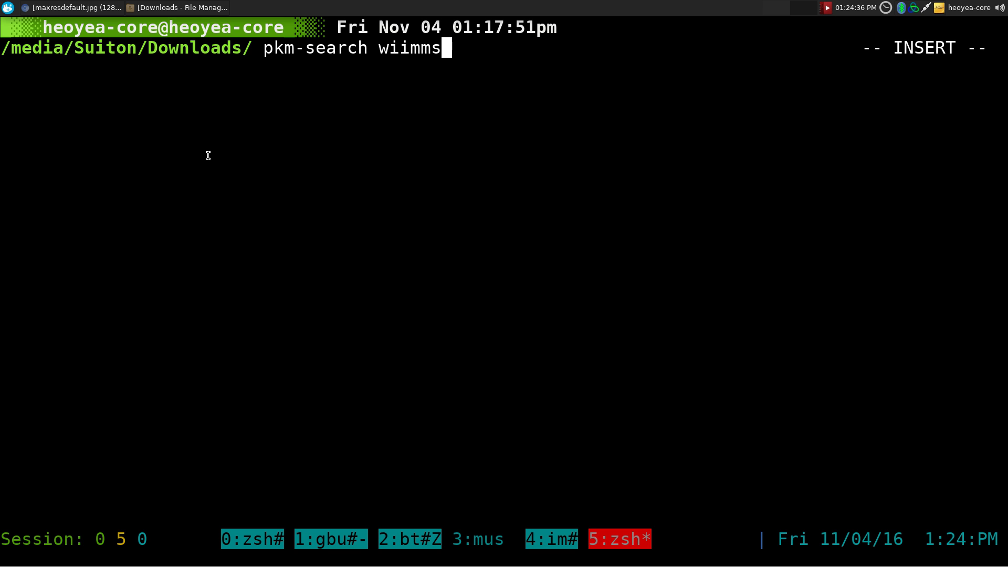
{"action": "key", "text": "Return"}
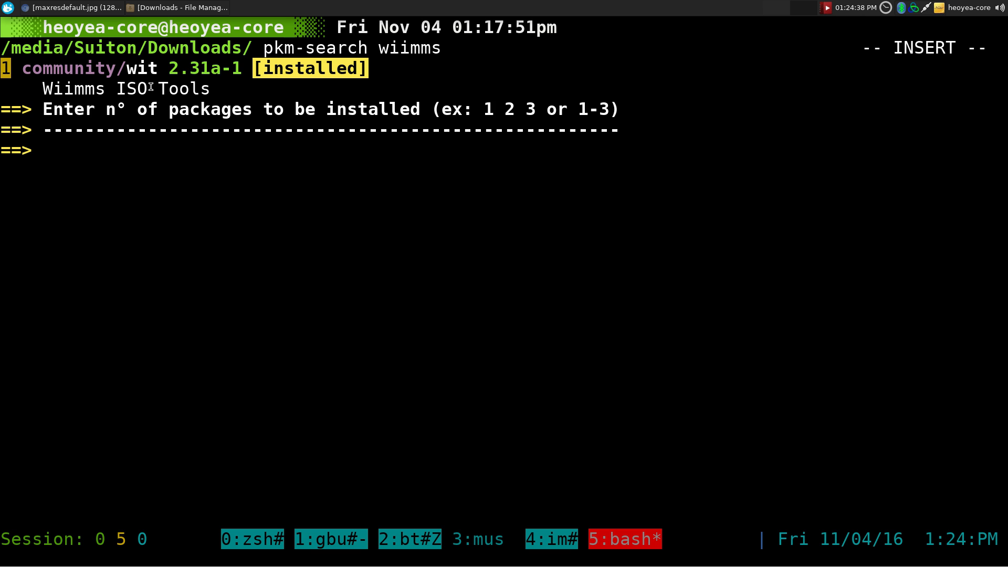
{"action": "double_click", "coordinate": [131, 69]}
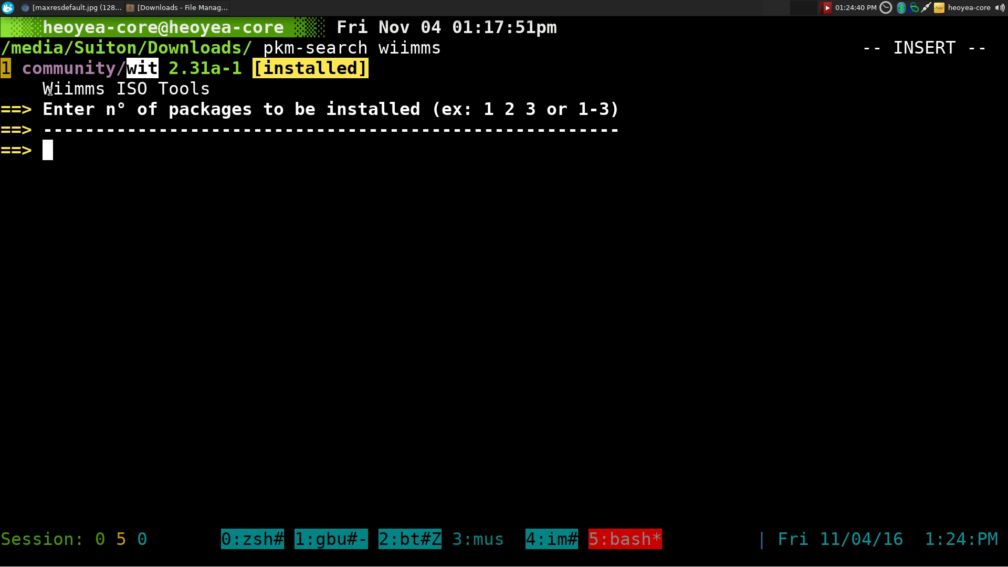
{"action": "left_click_drag", "start_coordinate": [49, 91], "coordinate": [216, 91]}
{"action": "left_click", "coordinate": [120, 91]}
{"action": "left_click", "coordinate": [216, 91]}
- Hide the terminal and bring up Chromium's pkgs.org search results for wit
{"action": "key", "text": "F12"}
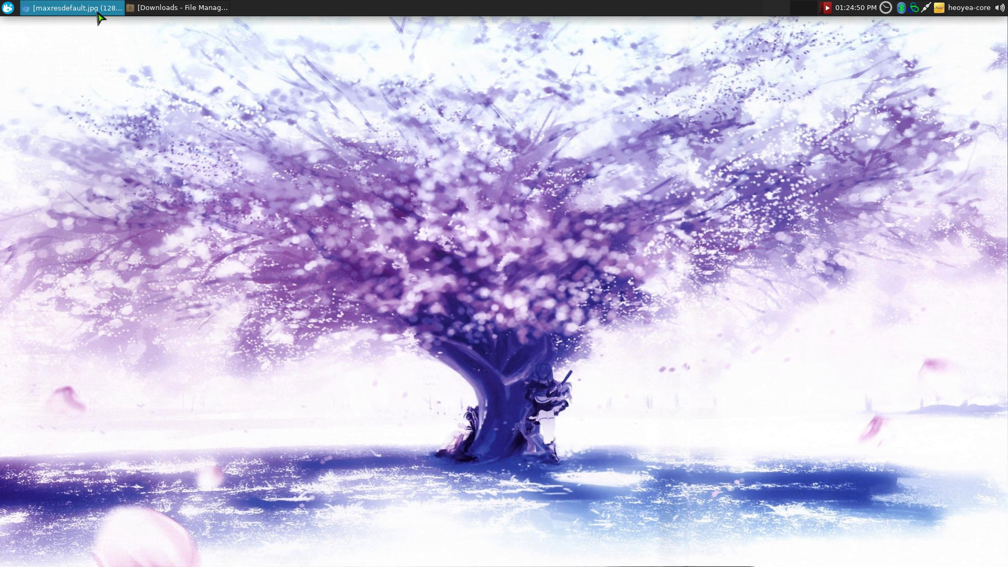
{"action": "left_click", "coordinate": [99, 8]}
{"action": "left_click", "coordinate": [748, 24]}
{"action": "scroll", "coordinate": [578, 239], "scroll_direction": "up", "scroll_amount": 20}
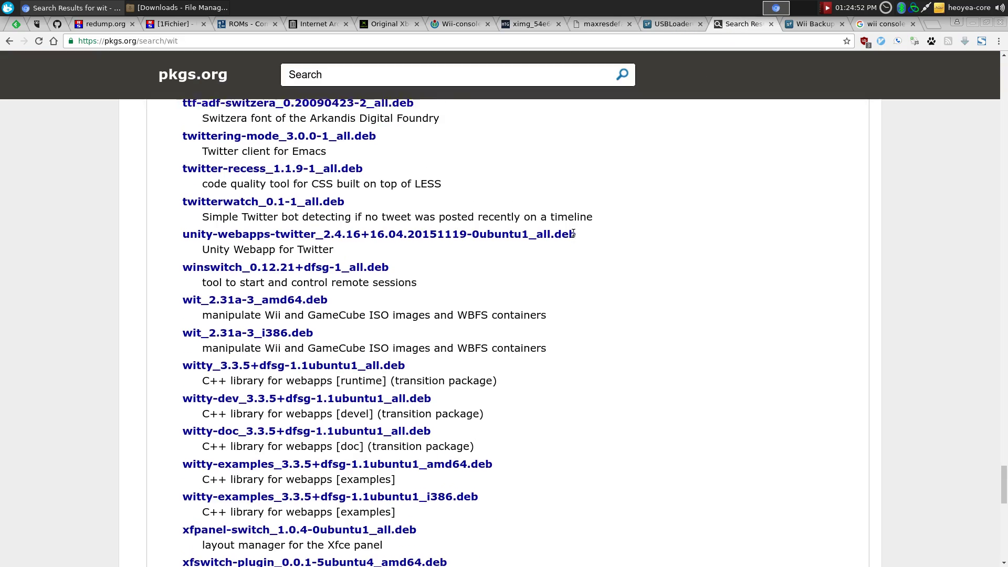
- Scroll to the wit .deb package entries, select them, then return to the top
{"action": "left_click_drag", "start_coordinate": [1004, 395], "coordinate": [1001, 477]}
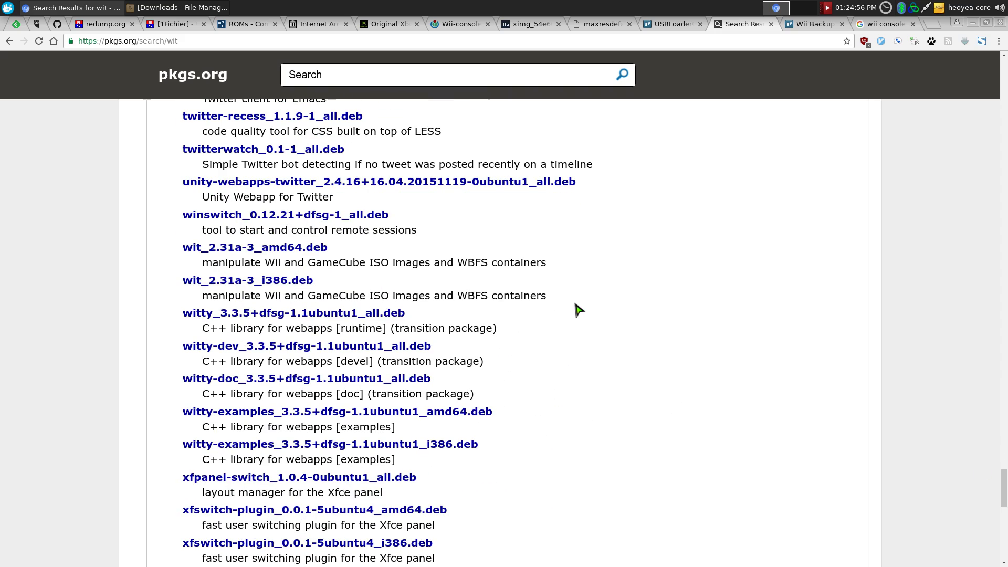
{"action": "left_click_drag", "start_coordinate": [547, 297], "coordinate": [180, 249]}
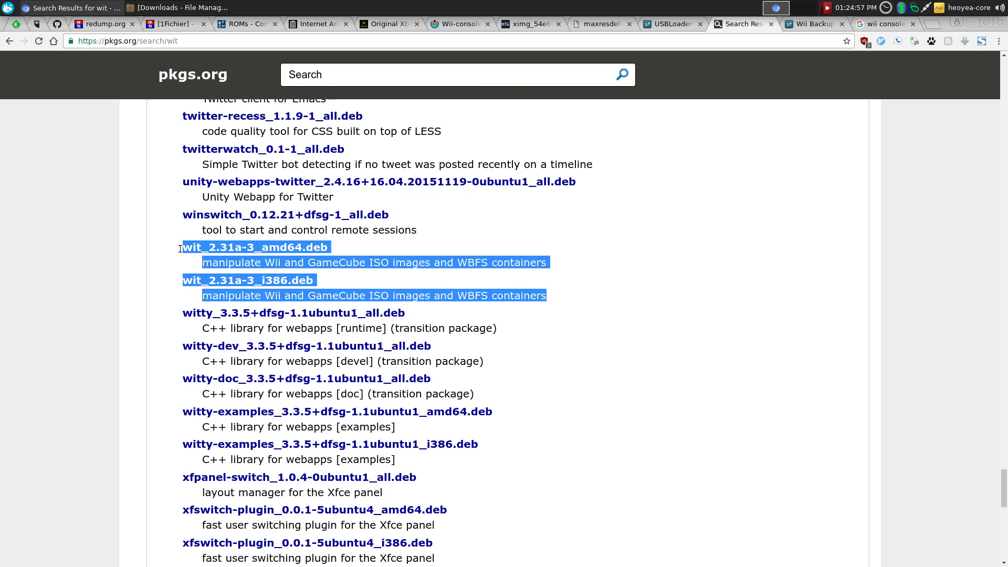
{"action": "left_click", "coordinate": [295, 263]}
{"action": "left_click_drag", "start_coordinate": [398, 264], "coordinate": [478, 273]}
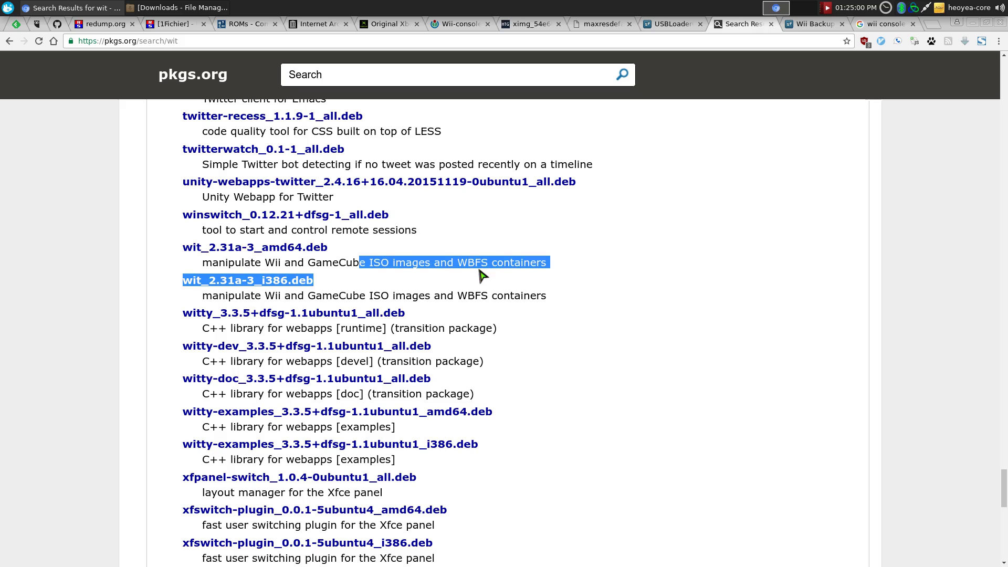
{"action": "left_click", "coordinate": [483, 268]}
{"action": "left_click_drag", "start_coordinate": [1003, 481], "coordinate": [973, 101]}
{"action": "scroll", "coordinate": [517, 313], "scroll_direction": "up", "scroll_amount": 10}
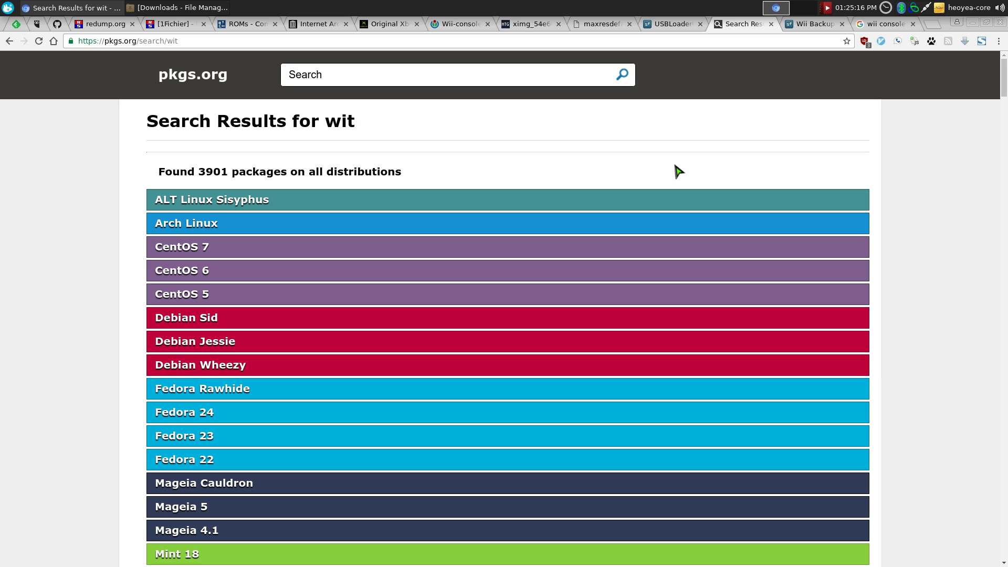
- Open the Wii Backup Fusion project summary and its list of release folders
{"action": "left_click", "coordinate": [815, 28]}
{"action": "scroll", "coordinate": [453, 209], "scroll_direction": "up", "scroll_amount": 3}
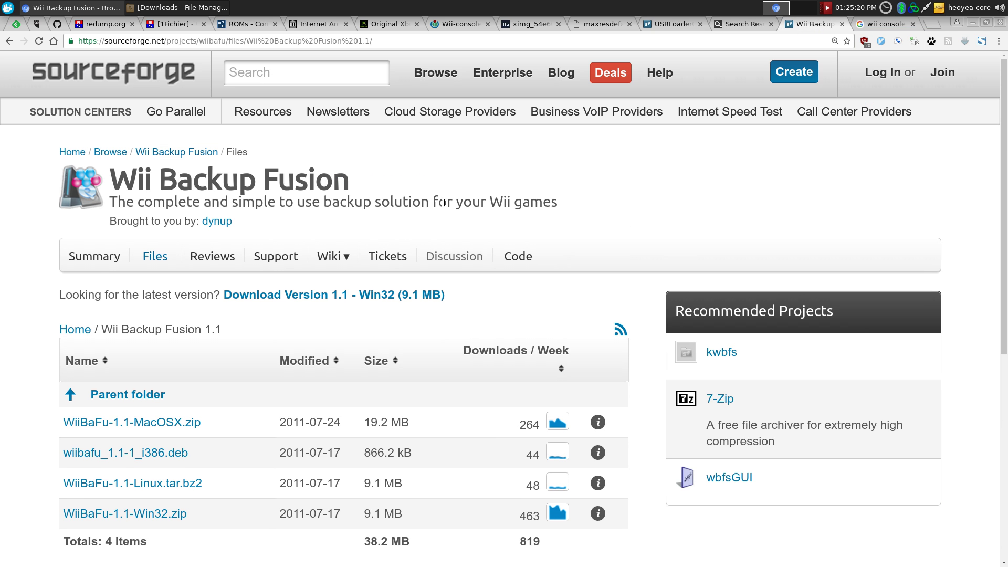
{"action": "left_click", "coordinate": [201, 155]}
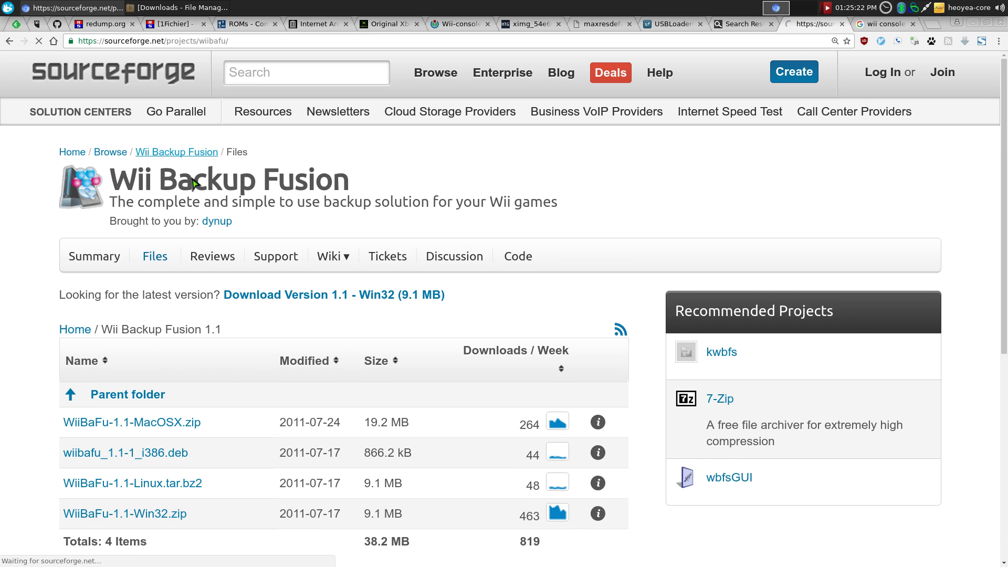
{"action": "scroll", "coordinate": [223, 232], "scroll_direction": "down", "scroll_amount": 2}
{"action": "scroll", "coordinate": [223, 232], "scroll_direction": "down", "scroll_amount": 3}
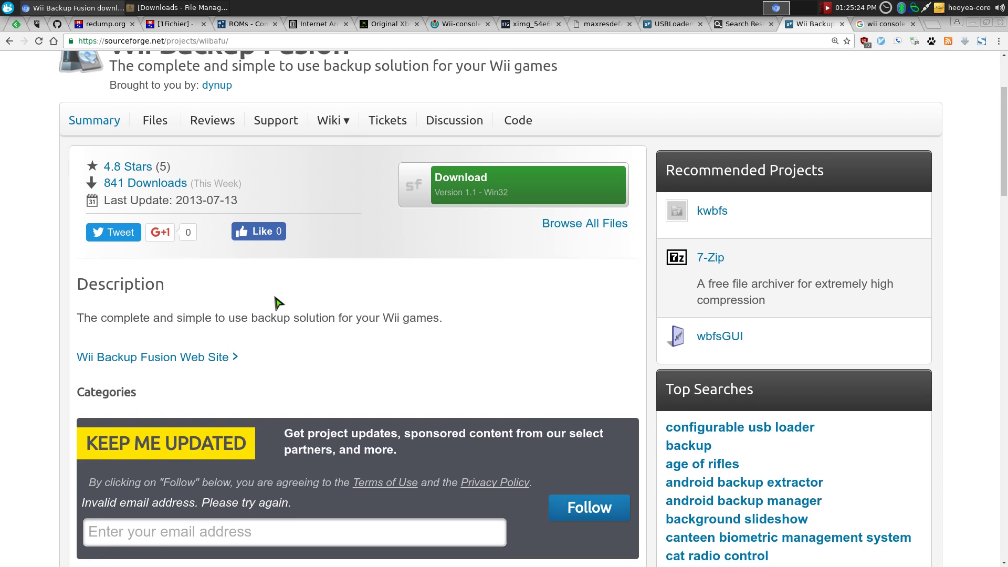
{"action": "scroll", "coordinate": [277, 300], "scroll_direction": "up", "scroll_amount": 3}
{"action": "left_click", "coordinate": [163, 202]}
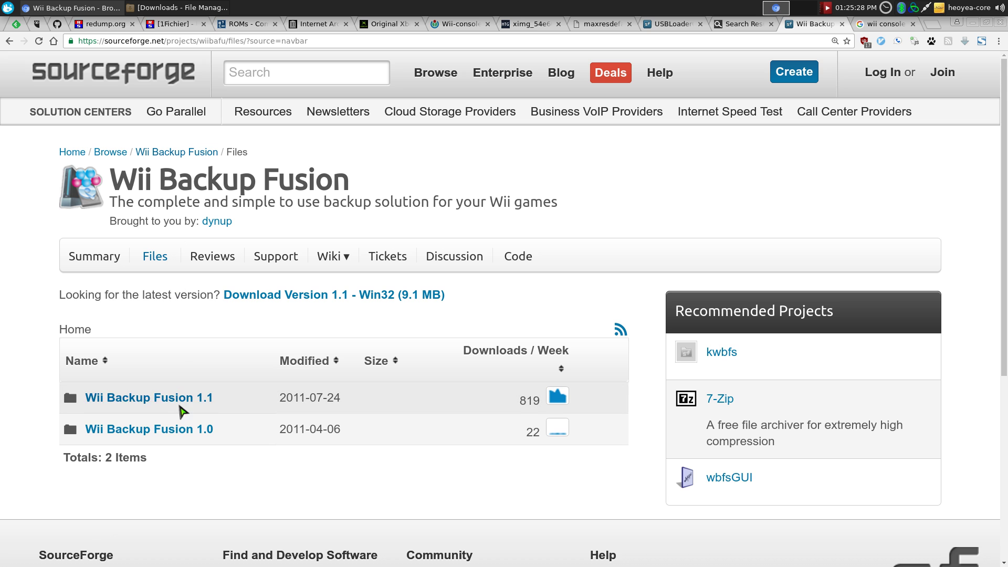
- Open the Wii Backup Fusion 1.1 folder with the Linux tar.bz2, then minimize Chromium
{"action": "left_click", "coordinate": [188, 400]}
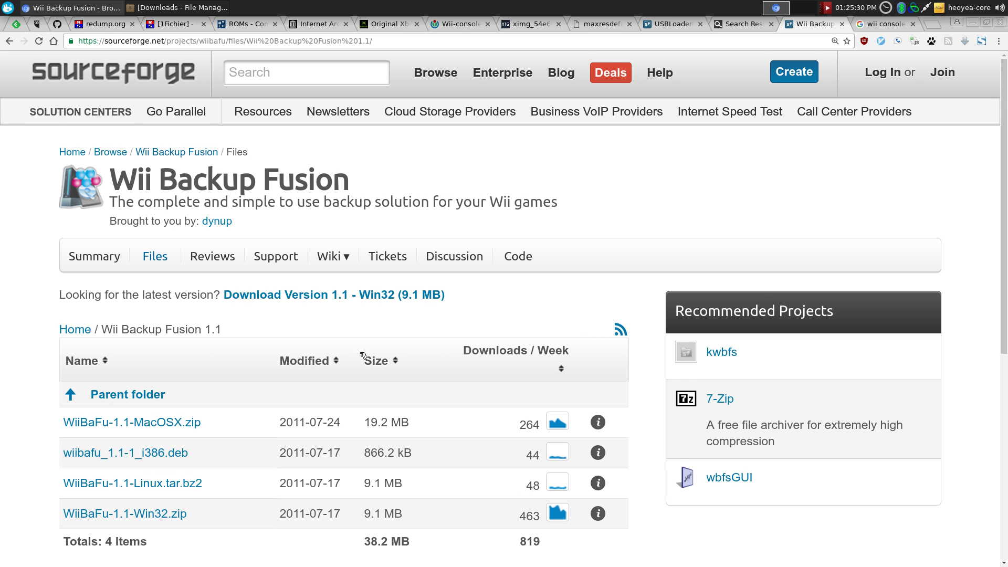
{"action": "scroll", "coordinate": [361, 315], "scroll_direction": "down", "scroll_amount": 6}
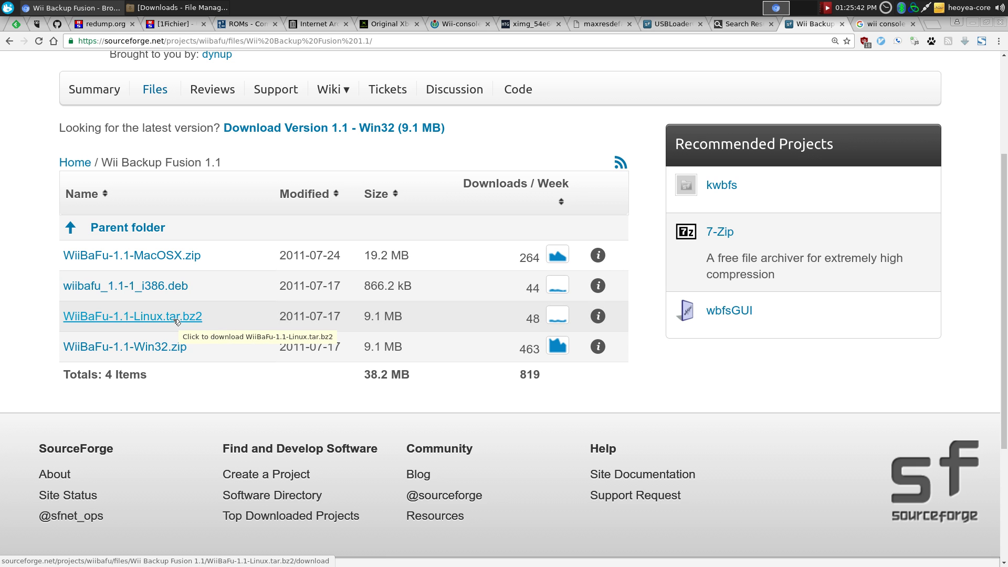
{"action": "left_click", "coordinate": [91, 8]}
{"action": "left_click", "coordinate": [147, 8]}
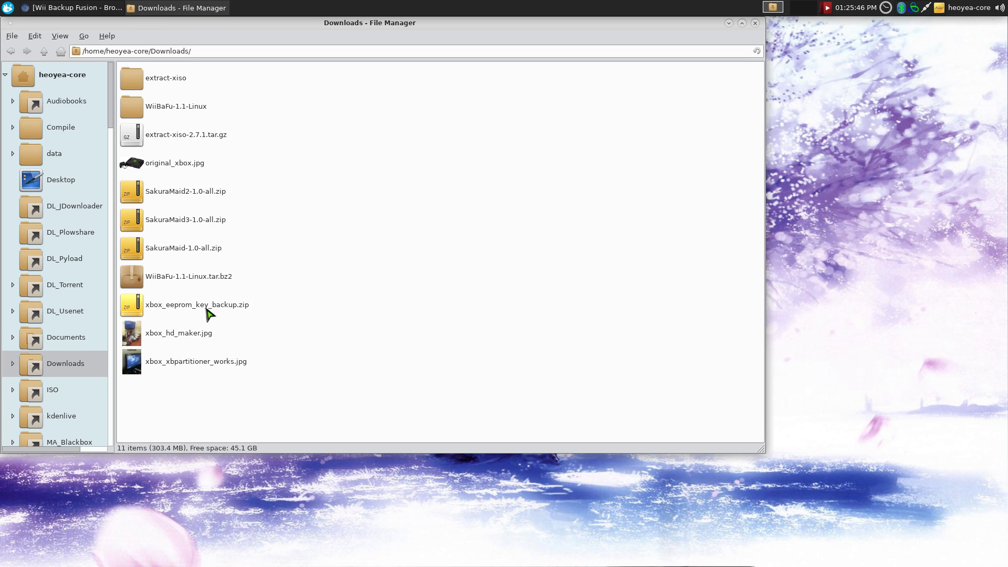
- Open the WiiBaFu-1.1-Linux folder in Xfe without extracting the tar.bz2 archive
{"action": "right_click", "coordinate": [212, 278]}
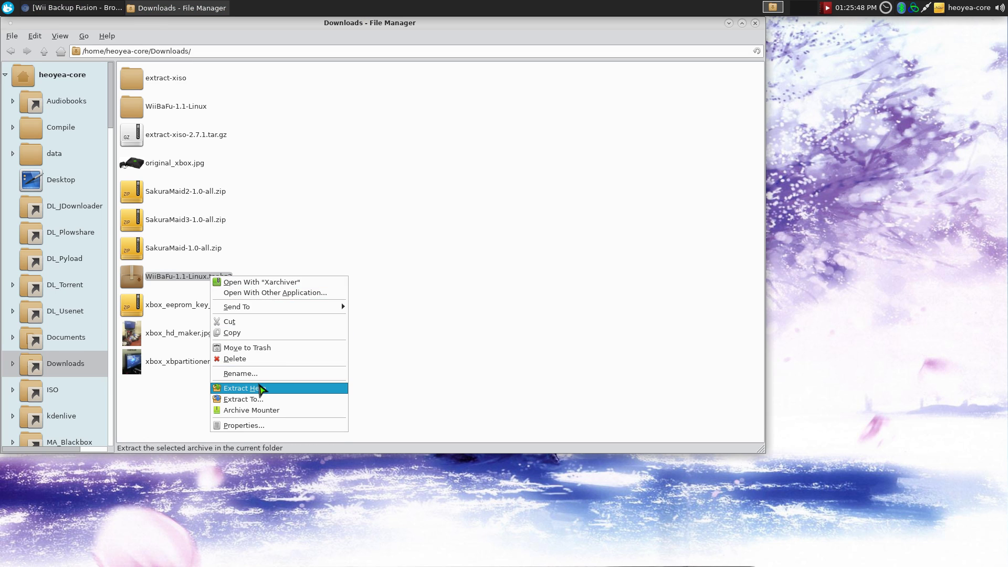
{"action": "left_click", "coordinate": [513, 328]}
{"action": "left_click", "coordinate": [493, 313]}
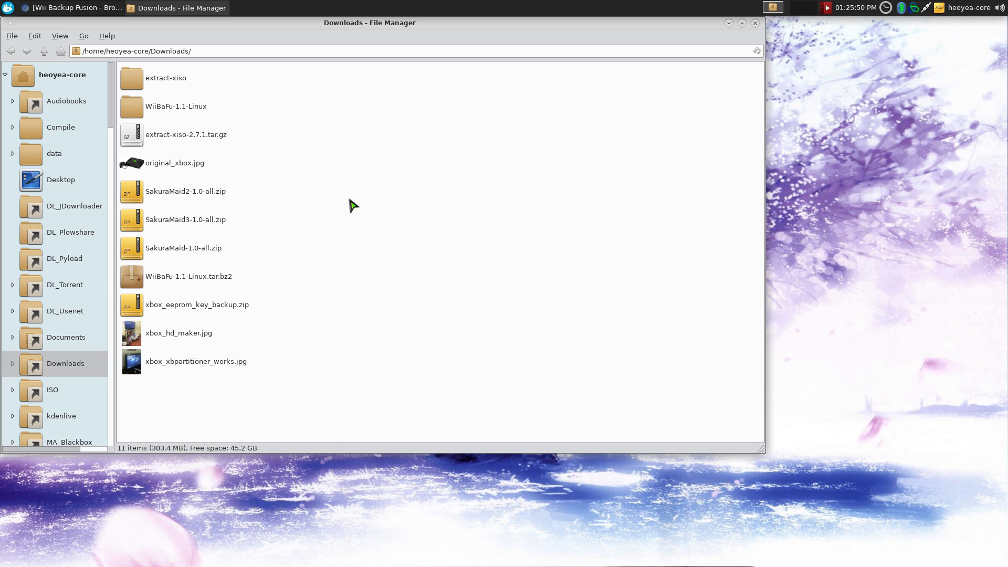
{"action": "double_click", "coordinate": [193, 108]}
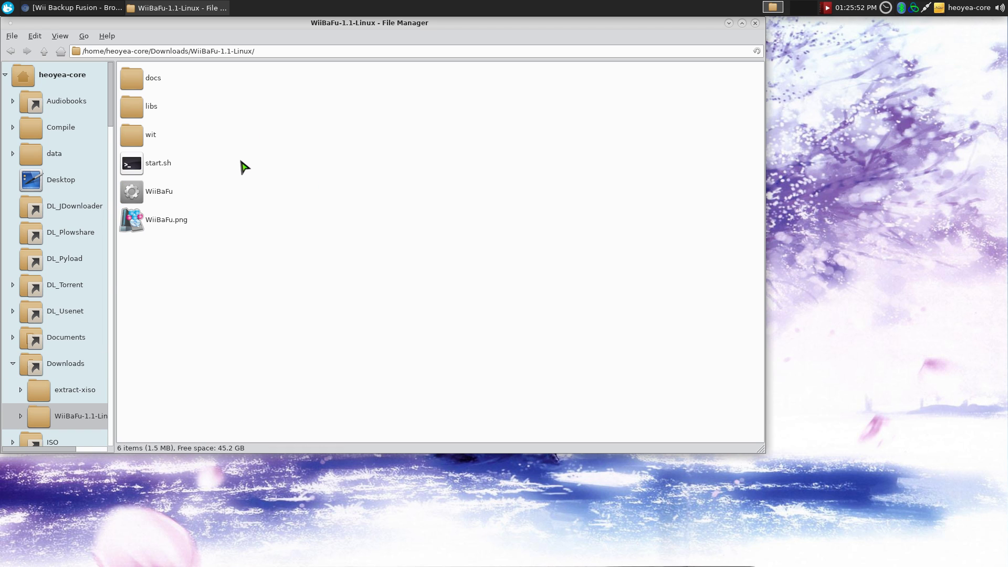
{"action": "left_click_drag", "start_coordinate": [381, 30], "coordinate": [499, 67]}
- Confirm in the WiiBaFu executable's Permissions that it is allowed to run as a program
{"action": "left_click", "coordinate": [281, 230]}
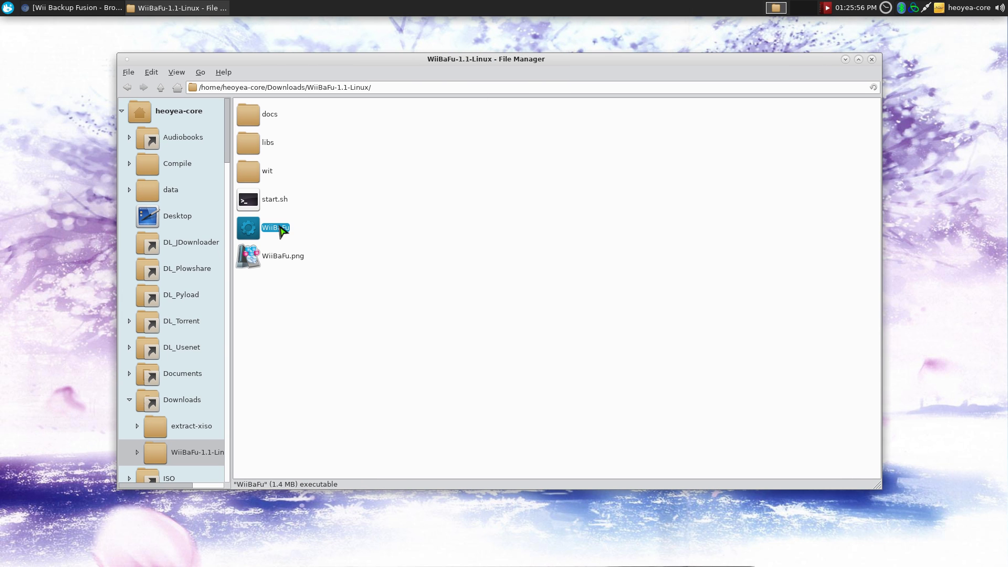
{"action": "right_click", "coordinate": [282, 231]}
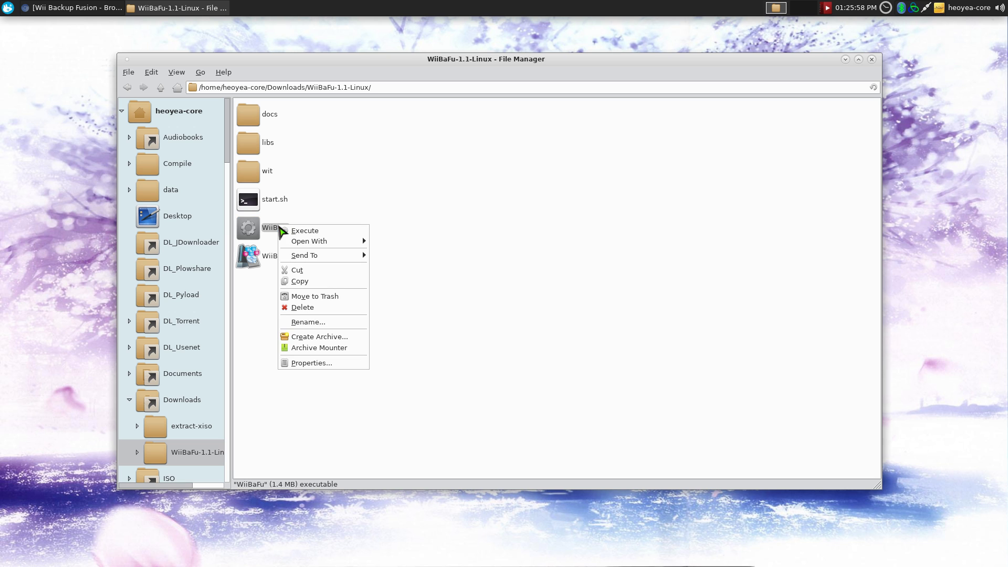
{"action": "left_click", "coordinate": [317, 363]}
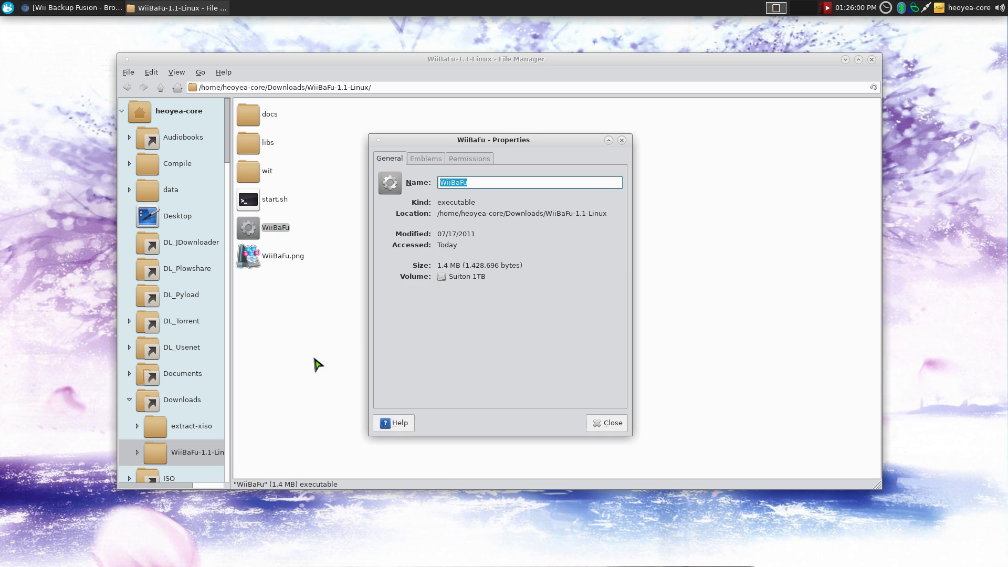
{"action": "left_click", "coordinate": [479, 160]}
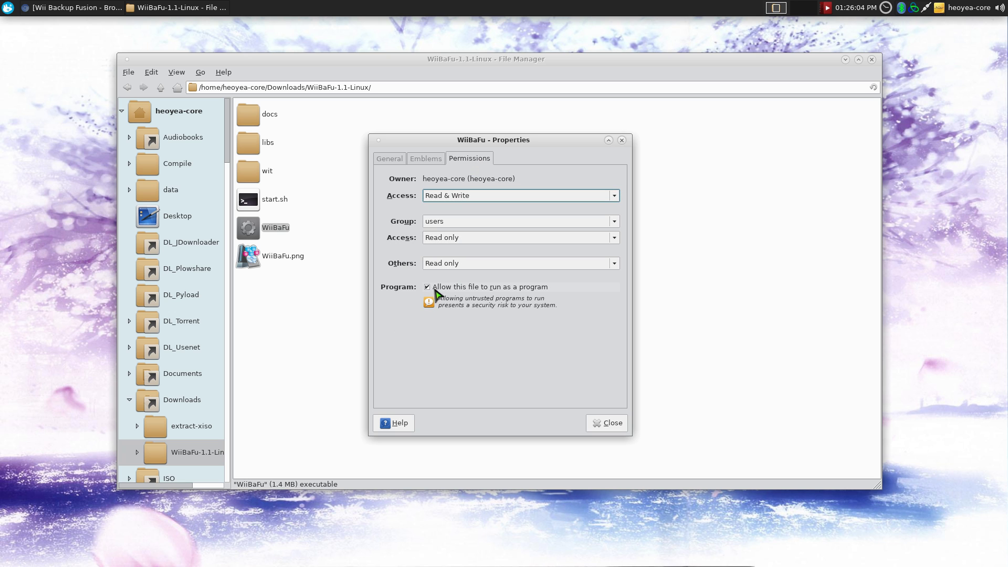
{"action": "left_click", "coordinate": [598, 424]}
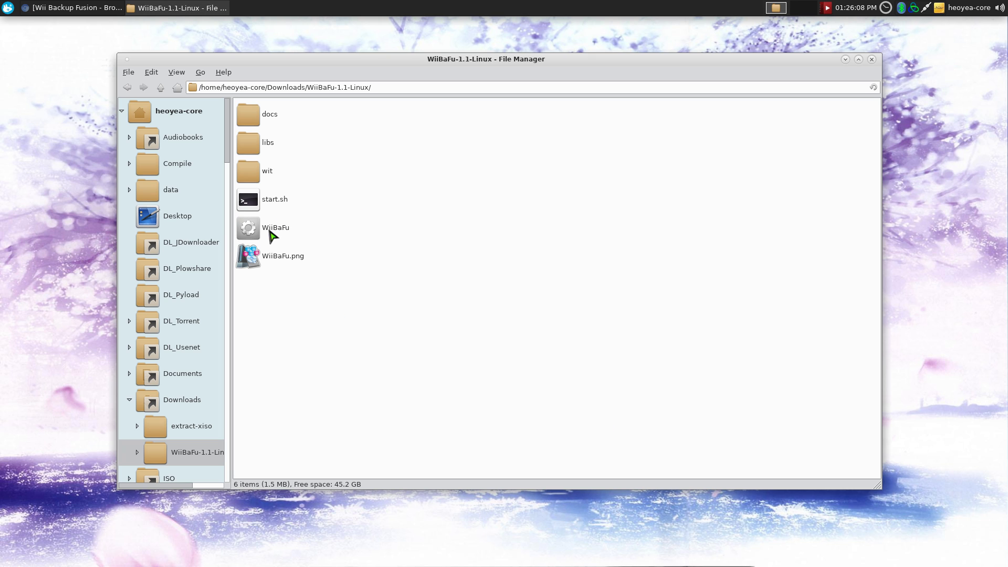
- Launch Wii Backup Fusion 1.1 from the WiiBaFu executable and move its window into place
{"action": "double_click", "coordinate": [277, 228]}
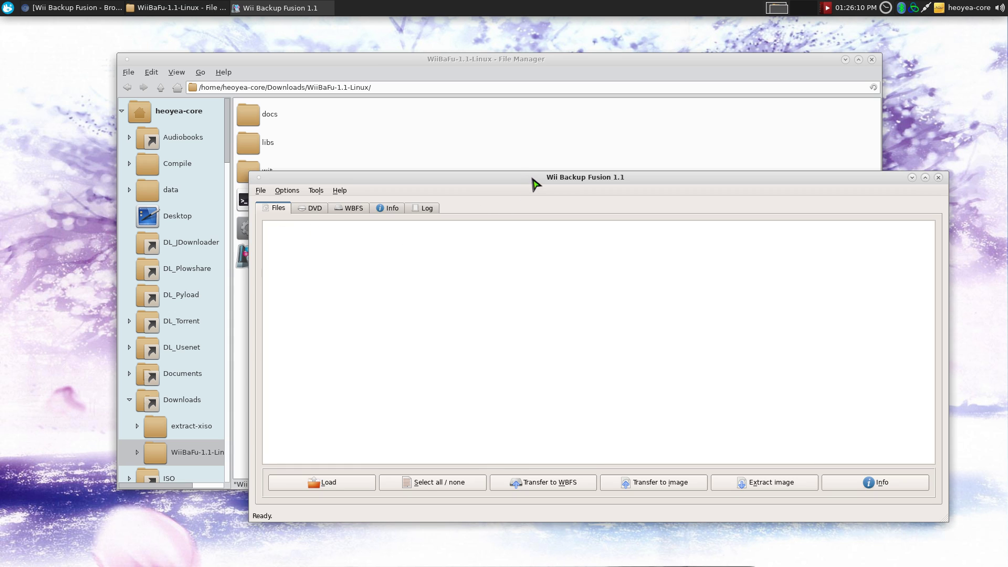
{"action": "left_click_drag", "start_coordinate": [534, 182], "coordinate": [464, 165]}
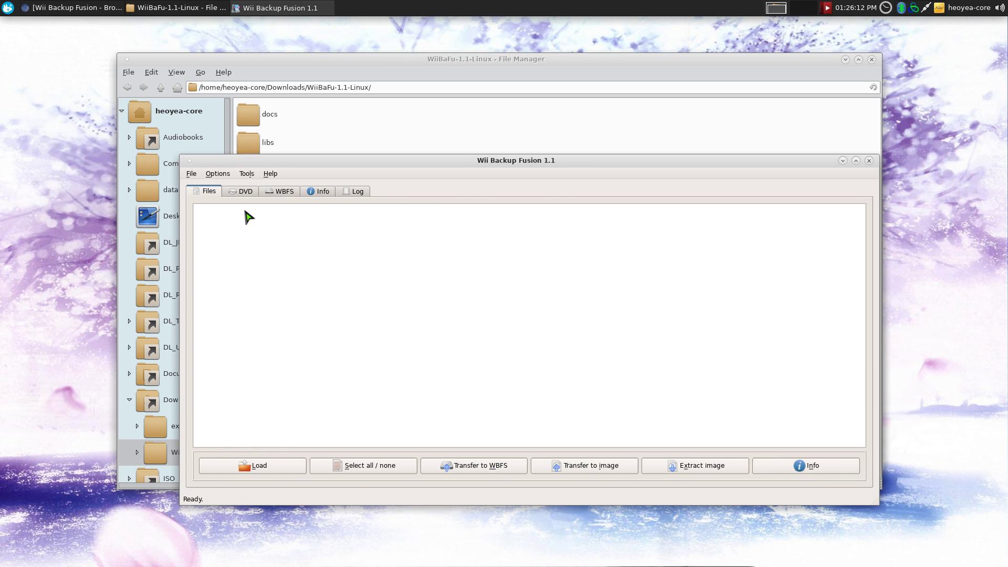
{"action": "left_click", "coordinate": [226, 176]}
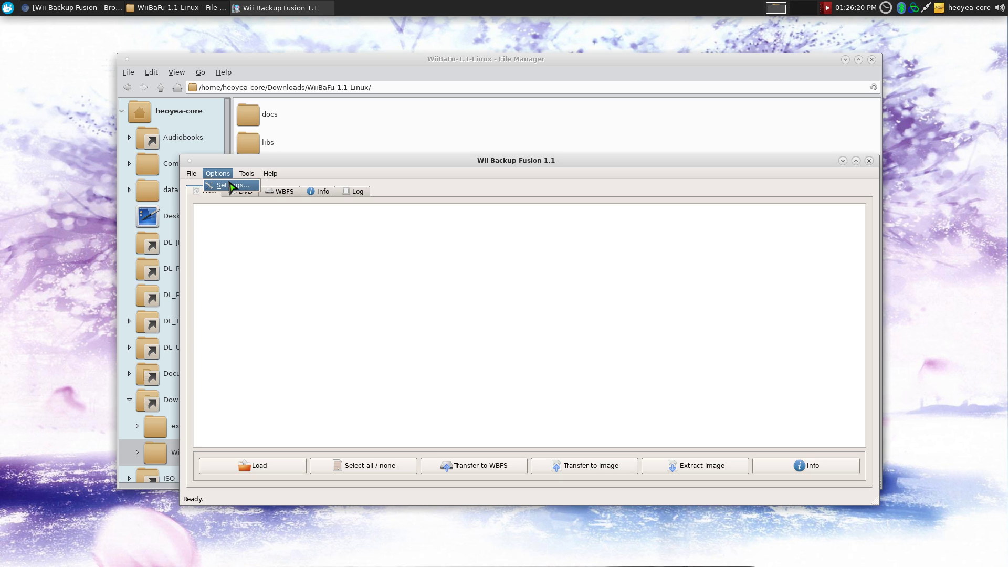
- Open Settings on the WIT page and inspect the /usr/bin/wit and /usr/share/wit paths
{"action": "left_click", "coordinate": [231, 184]}
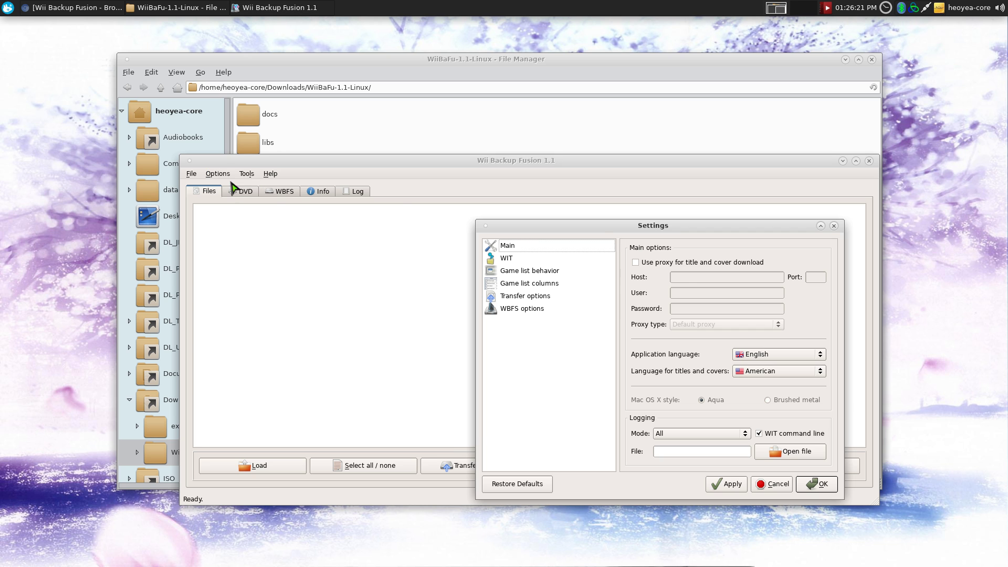
{"action": "left_click", "coordinate": [508, 259]}
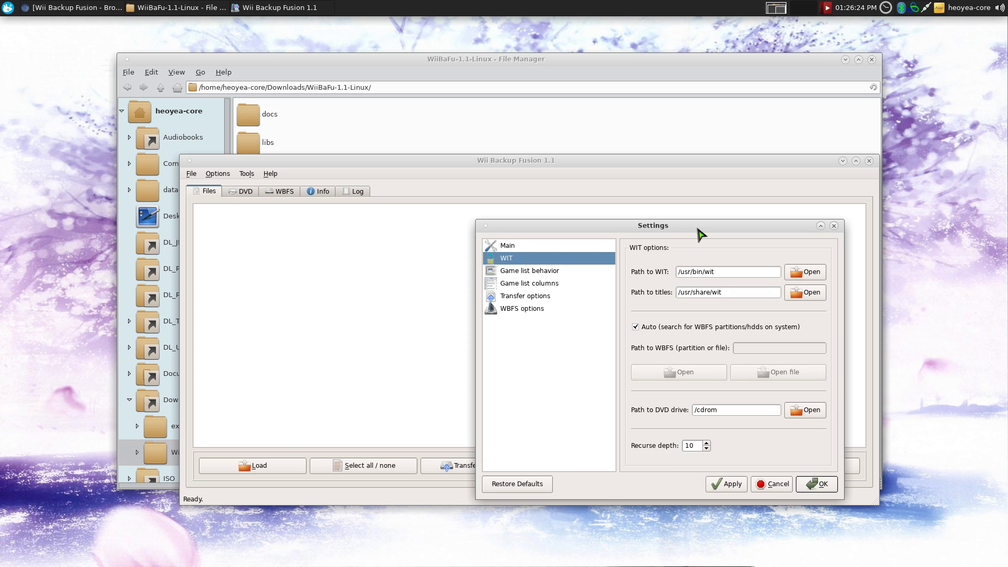
{"action": "left_click_drag", "start_coordinate": [697, 227], "coordinate": [662, 205]}
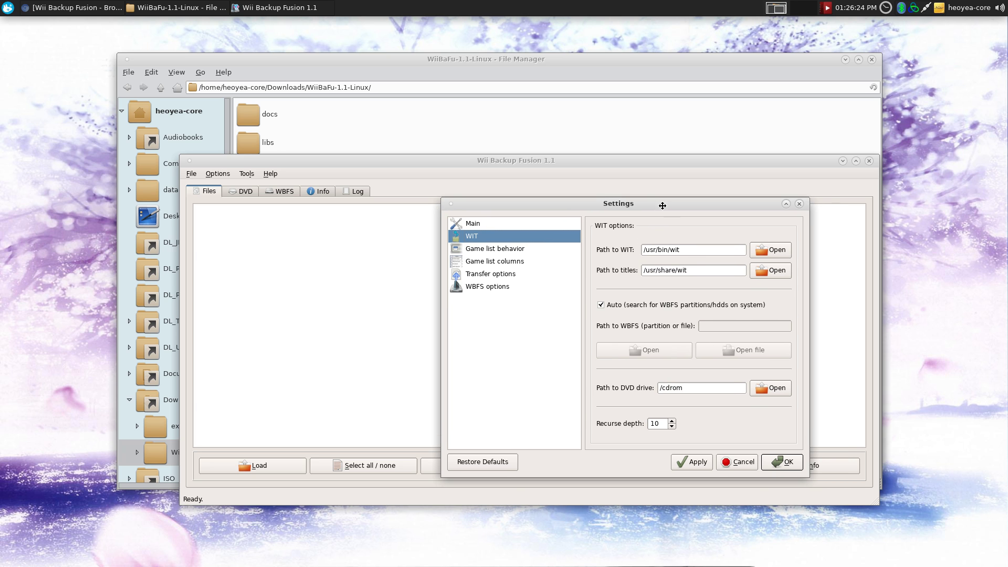
{"action": "left_click", "coordinate": [683, 252]}
{"action": "double_click", "coordinate": [684, 252]}
{"action": "left_click", "coordinate": [699, 253]}
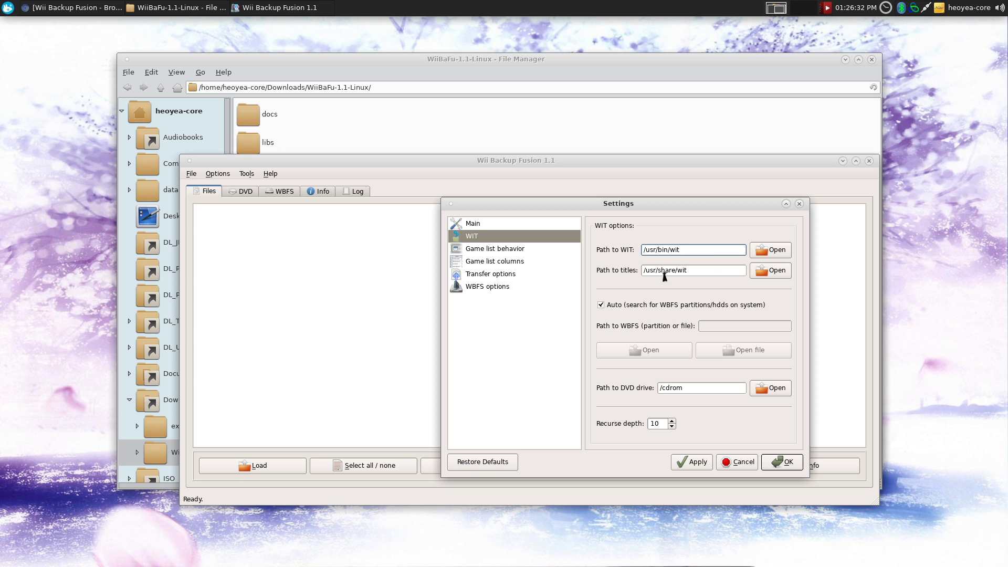
{"action": "left_click_drag", "start_coordinate": [657, 270], "coordinate": [688, 270]}
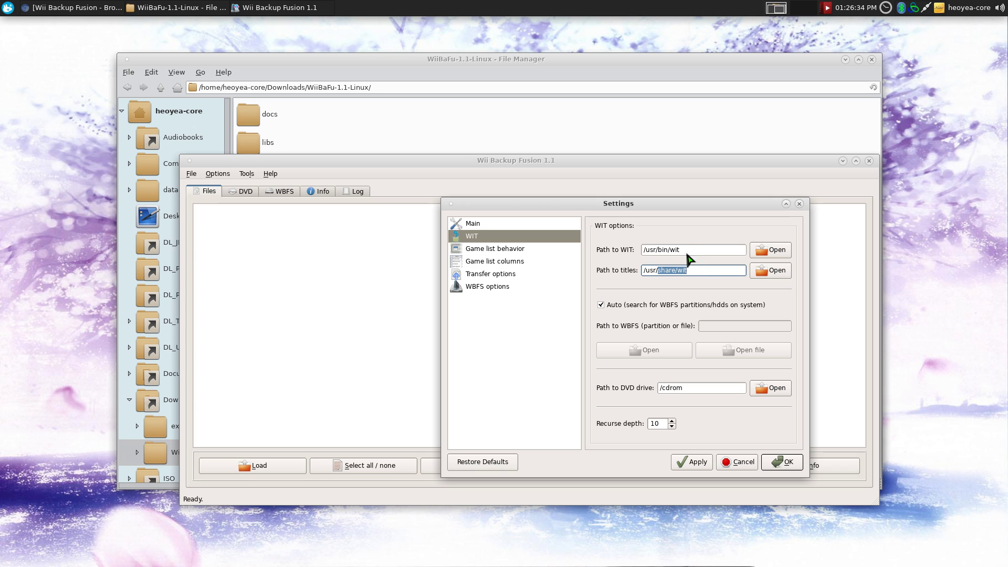
{"action": "left_click", "coordinate": [679, 249]}
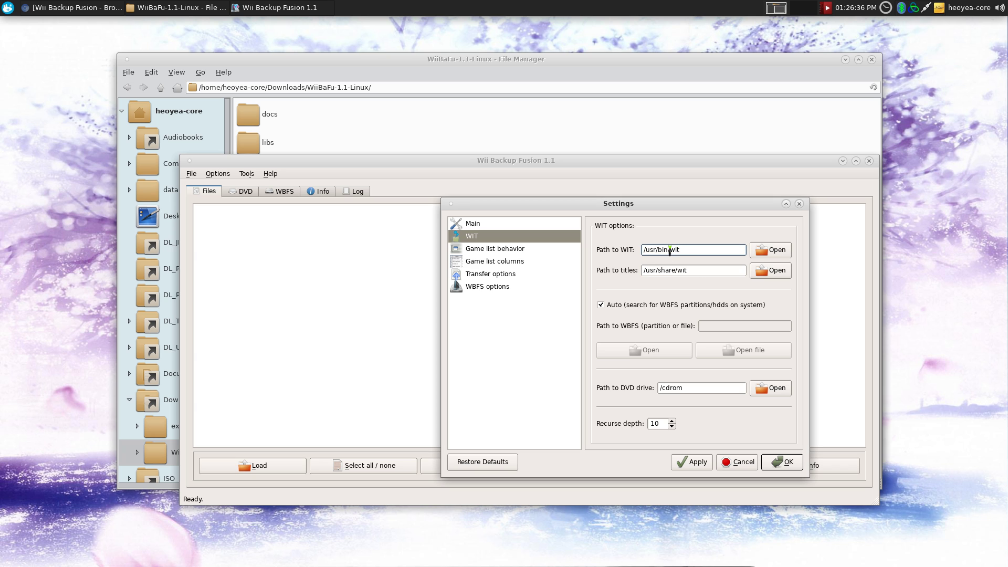
{"action": "left_click_drag", "start_coordinate": [669, 250], "coordinate": [686, 251]}
- Cancel the pending package prompt and run 'which wit', which prints /usr/bin/wit
{"action": "key", "text": "ctrl+alt+Right"}
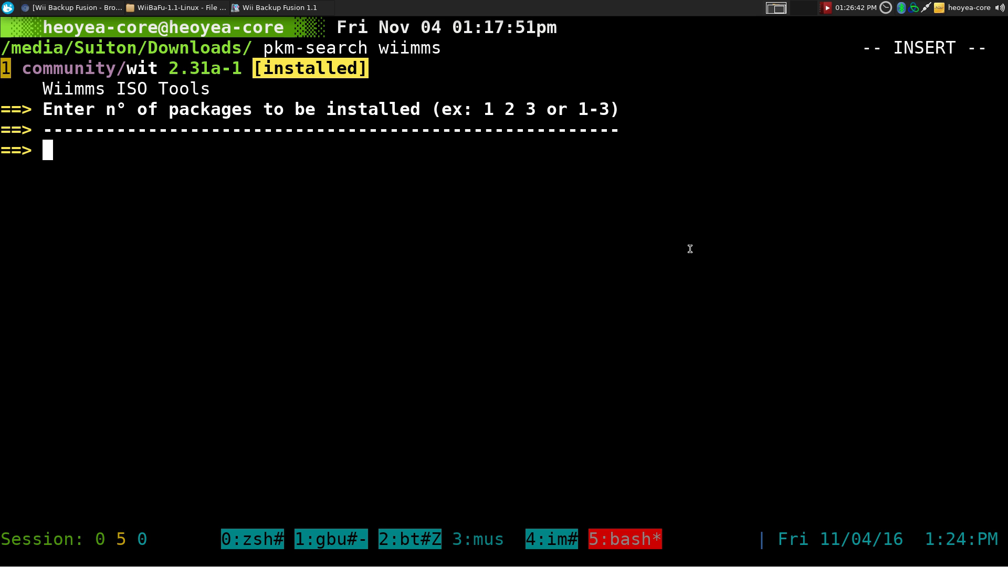
{"action": "key", "text": "ctrl+c"}
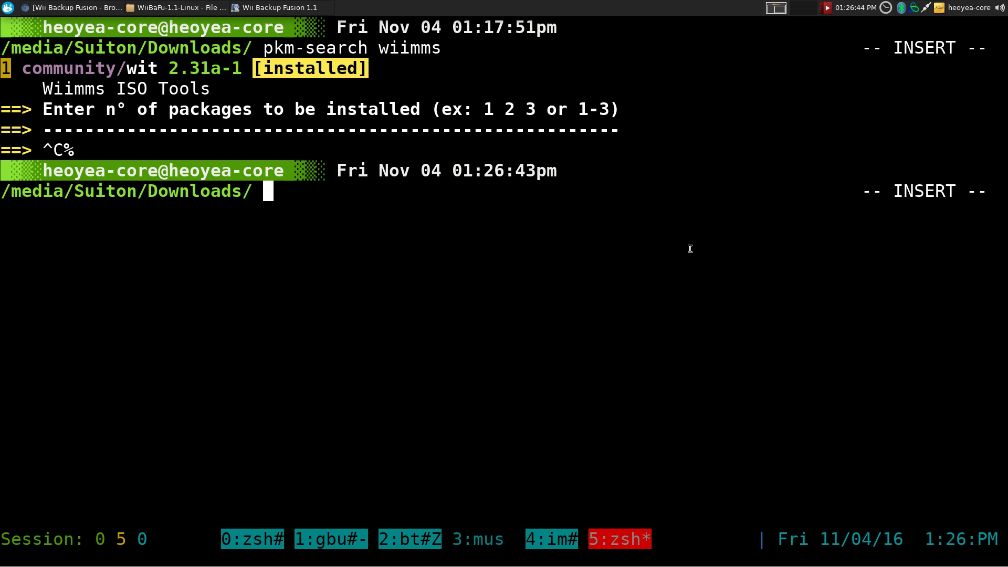
{"action": "type", "text": "which wit"}
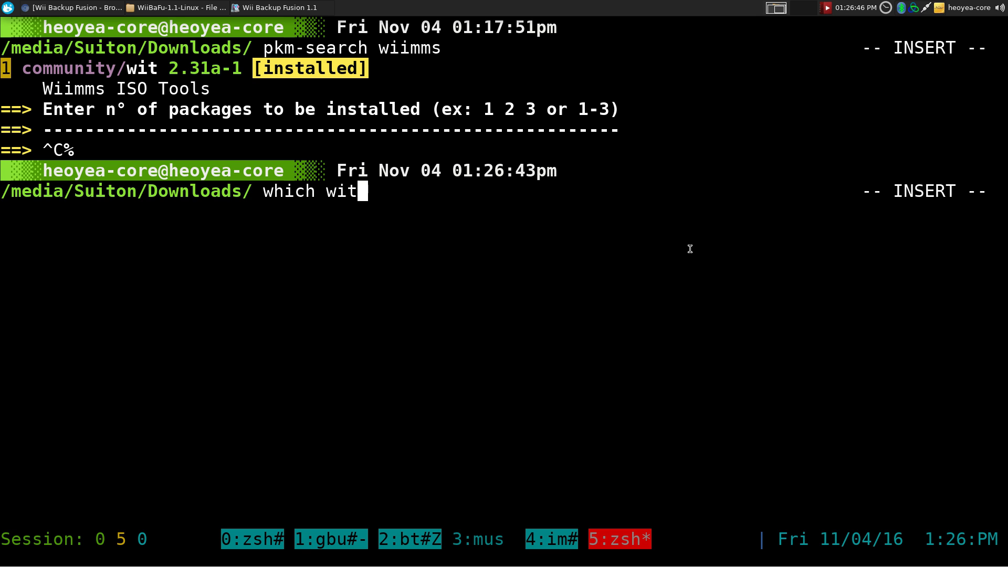
{"action": "key", "text": "Return"}
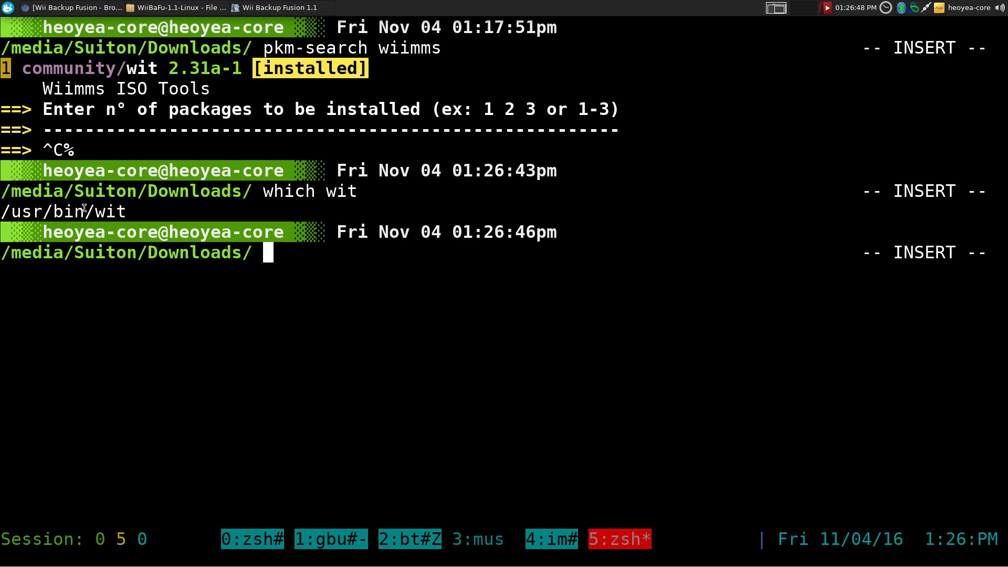
{"action": "double_click", "coordinate": [68, 211]}
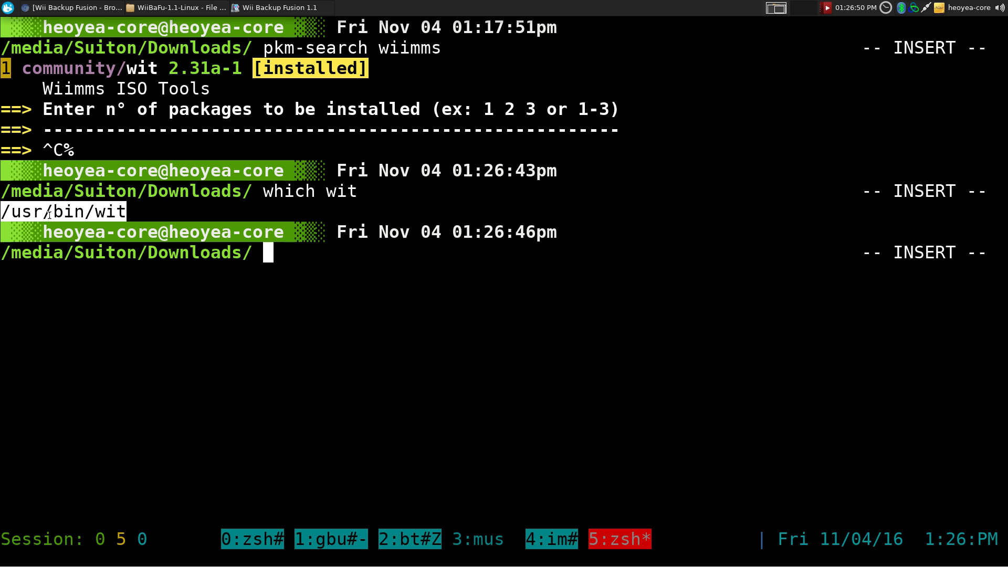
- Copy the /usr/share/wit titles path from settings, cd into it and list its files
{"action": "key", "text": "alt+Tab"}
{"action": "key", "text": "alt+Tab"}
{"action": "key", "text": "alt+Tab"}
{"action": "triple_click", "coordinate": [701, 250]}
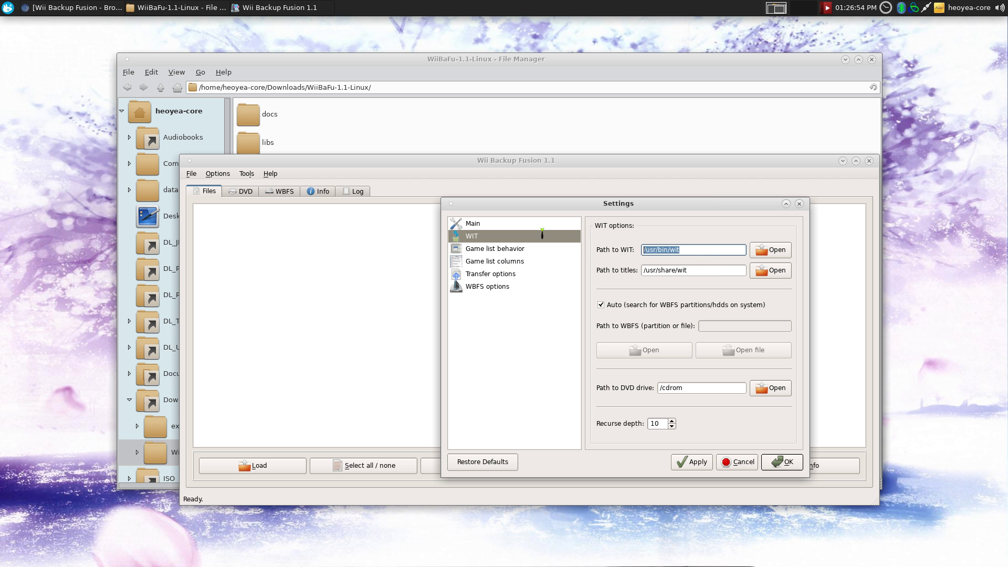
{"action": "triple_click", "coordinate": [703, 270]}
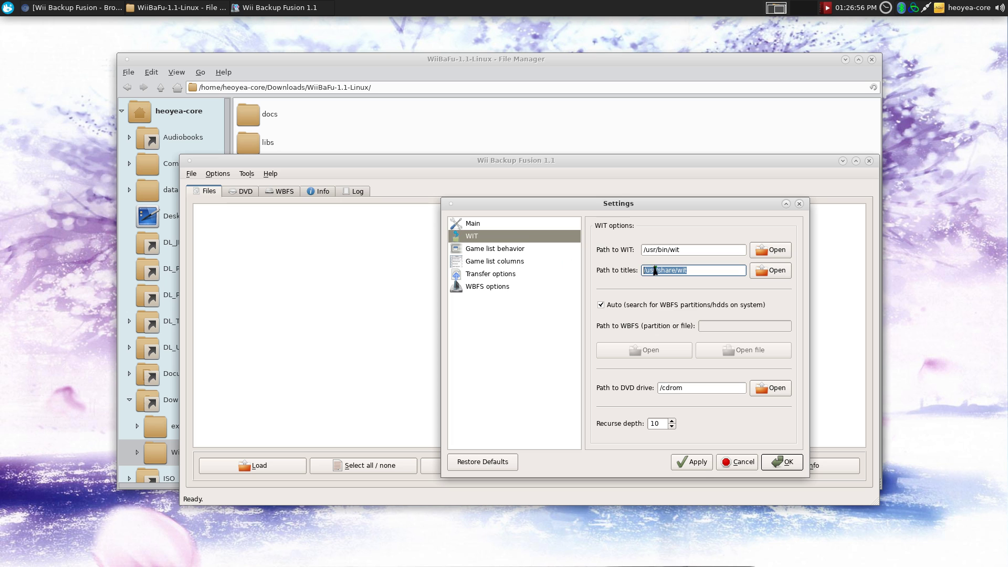
{"action": "key", "text": "alt+Tab"}
{"action": "type", "text": "cd"}
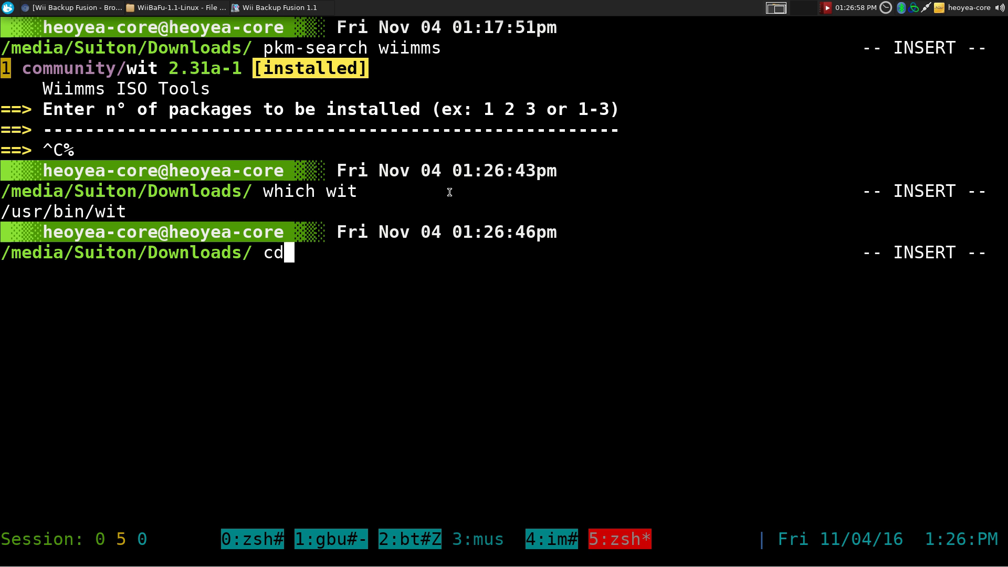
{"action": "middle_click", "coordinate": [450, 192]}
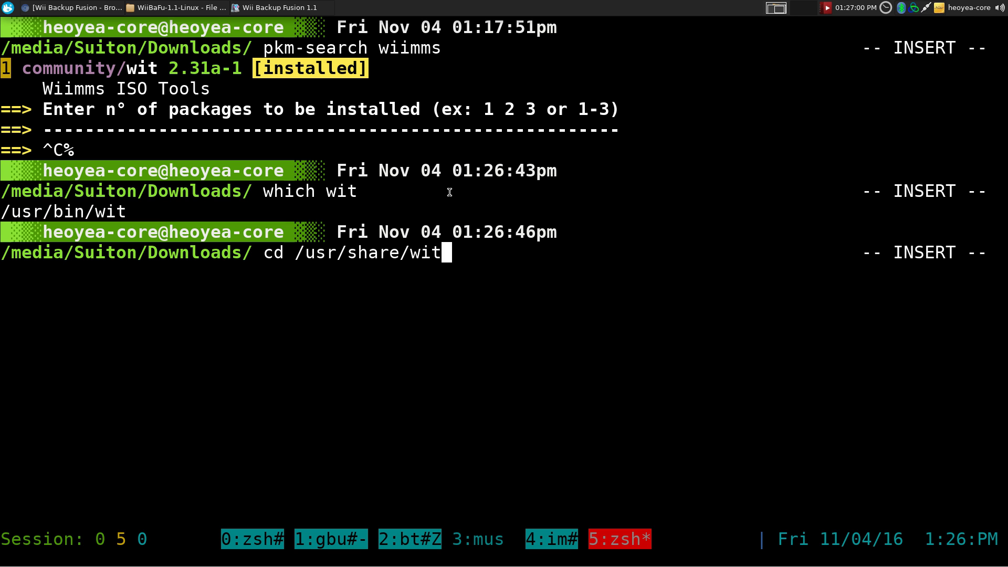
{"action": "key", "text": "Return"}
{"action": "type", "text": "ls"}
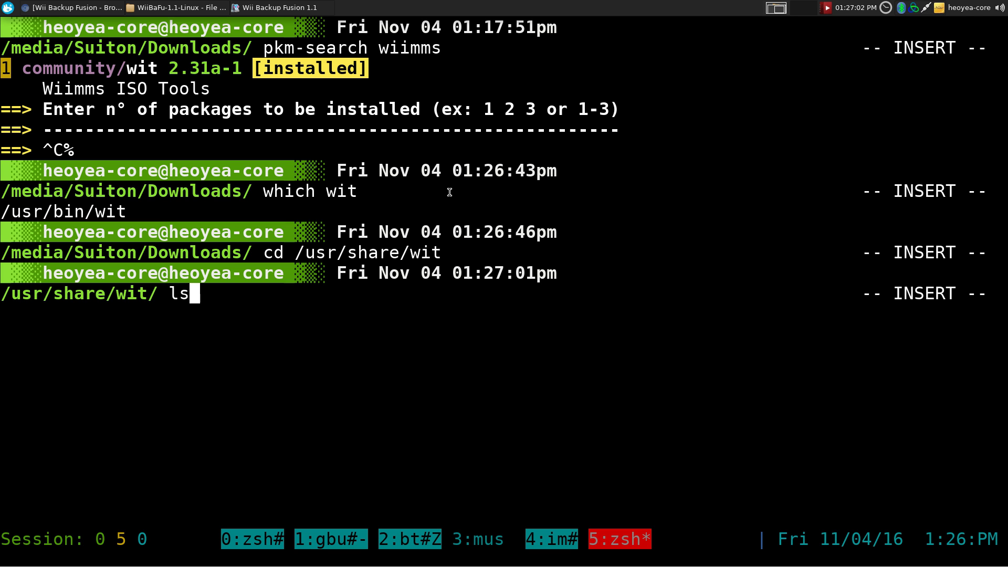
{"action": "key", "text": "Return"}
- Keep the WIT paths unchanged and apply the WIT settings
{"action": "key", "text": "alt+Tab"}
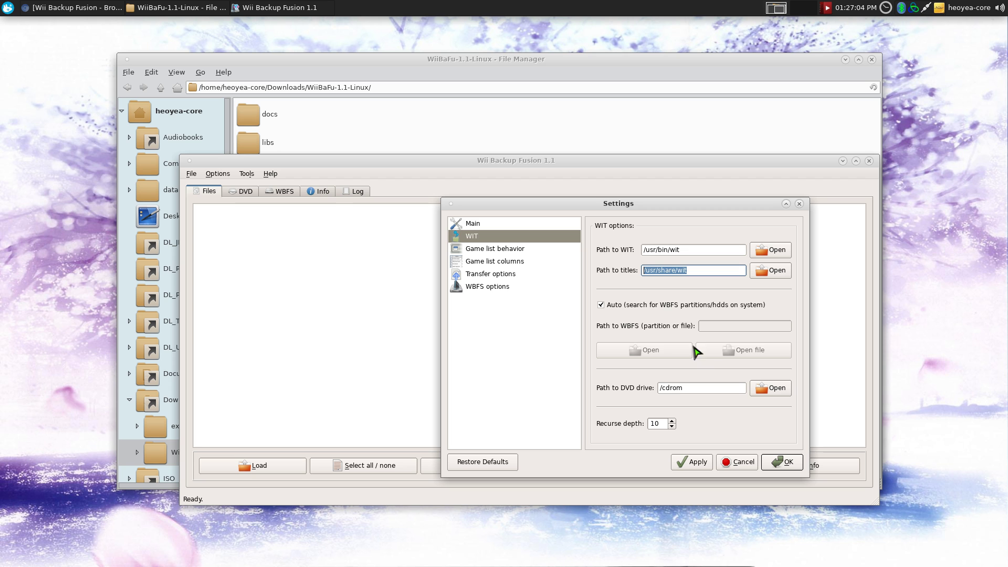
{"action": "left_click", "coordinate": [703, 271]}
{"action": "left_click", "coordinate": [698, 465]}
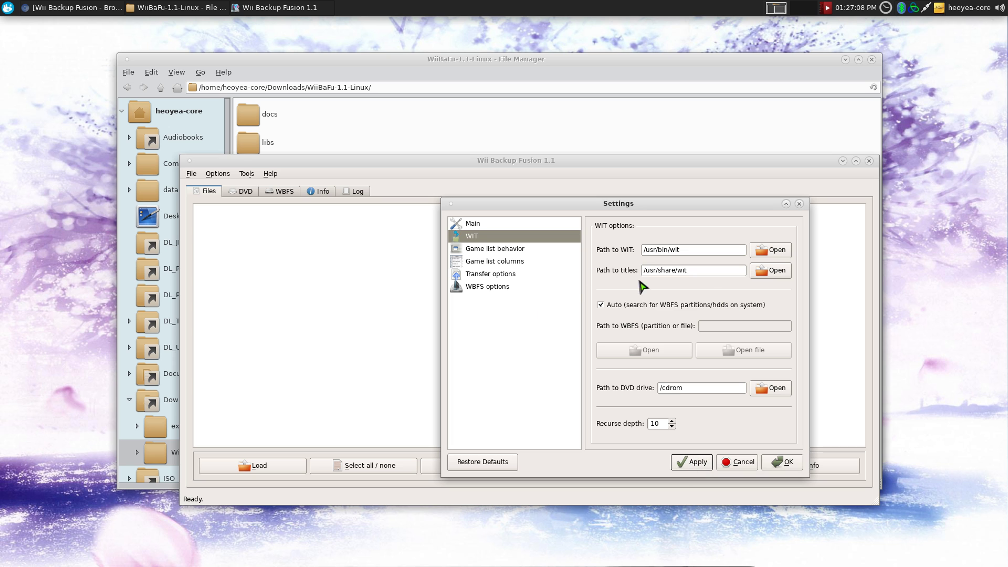
- Browse the Game list, Transfer and WBFS option pages, ending on Transfer options, then cancel
{"action": "left_click", "coordinate": [478, 249]}
{"action": "left_click", "coordinate": [489, 261]}
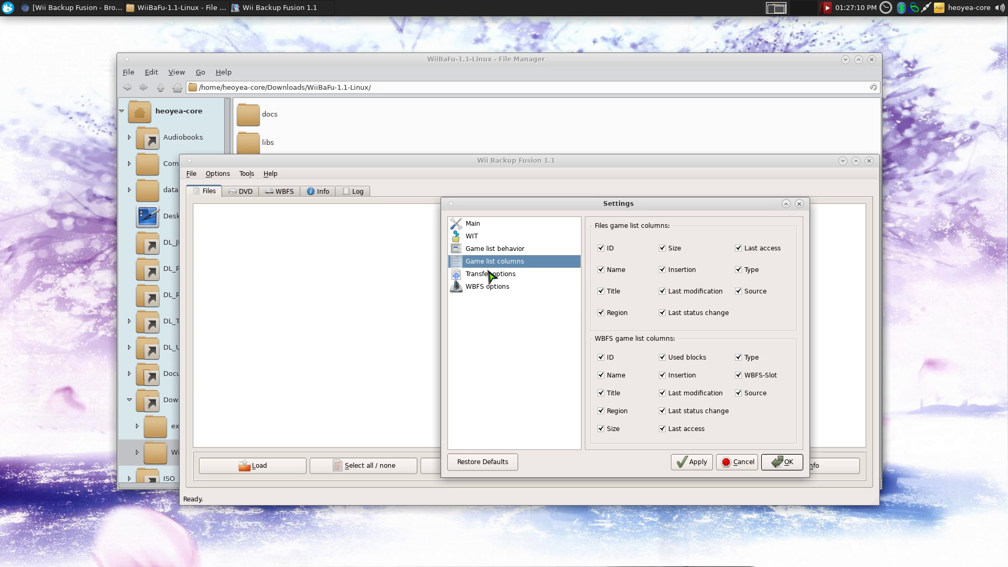
{"action": "left_click", "coordinate": [491, 274]}
{"action": "left_click", "coordinate": [493, 286]}
{"action": "left_click", "coordinate": [495, 276]}
{"action": "left_click", "coordinate": [499, 262]}
{"action": "left_click", "coordinate": [504, 250]}
{"action": "left_click", "coordinate": [495, 275]}
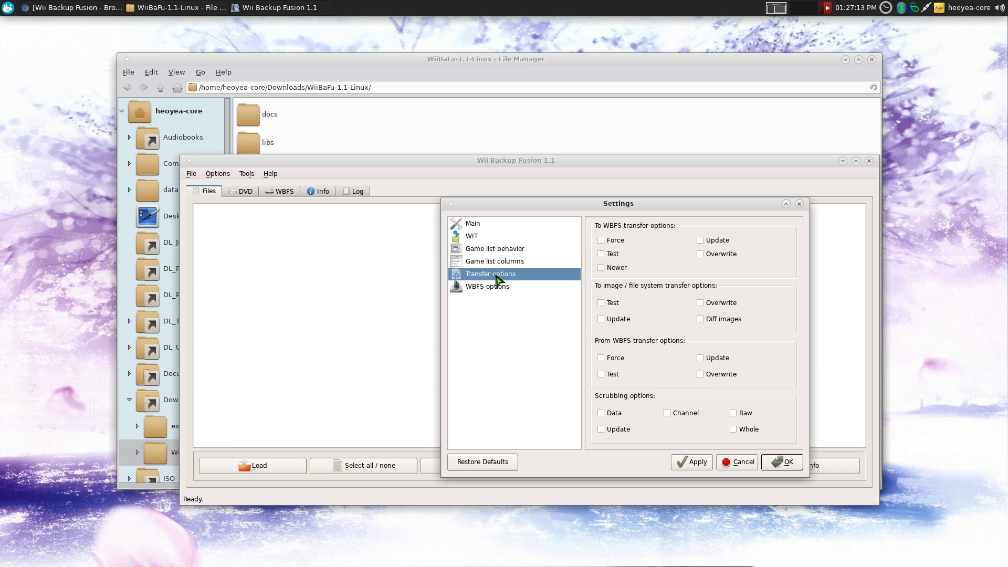
{"action": "left_click", "coordinate": [739, 461]}
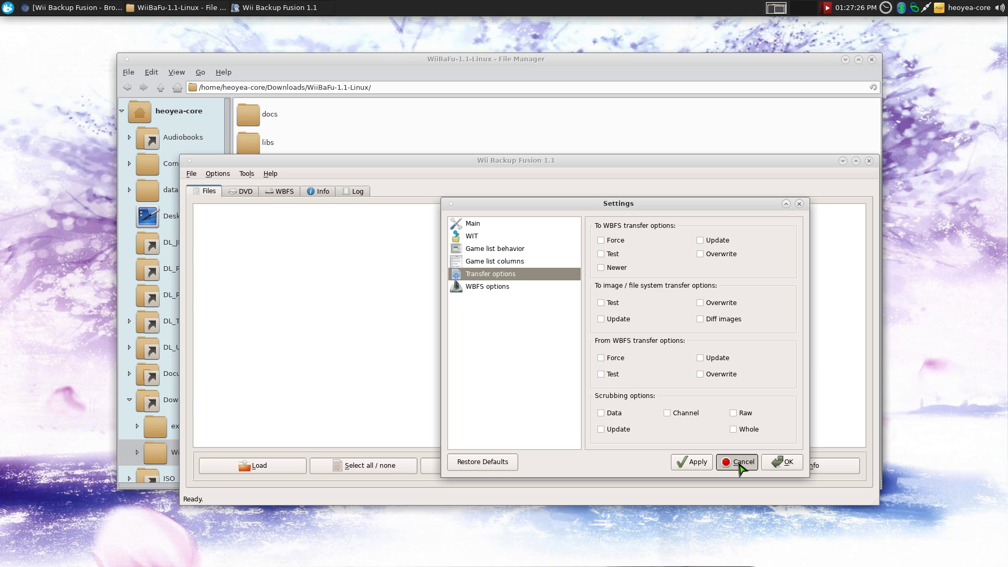
- Close settings and load WiiFitPlus (RFPE01, 4.38 GiB NTSC ISO) from /media/Suiton/Gaming/Wii
{"action": "left_click", "coordinate": [785, 462]}
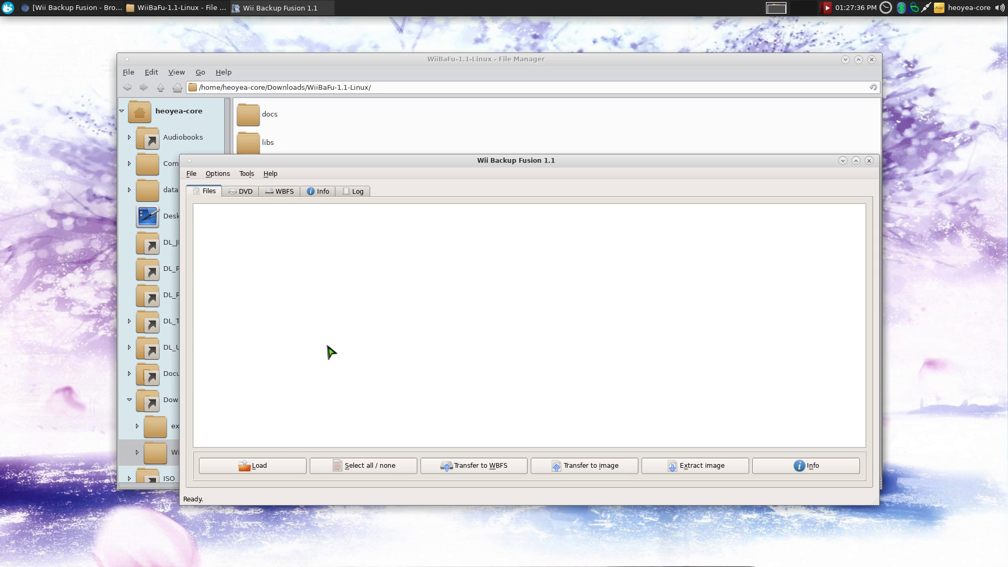
{"action": "left_click", "coordinate": [266, 469]}
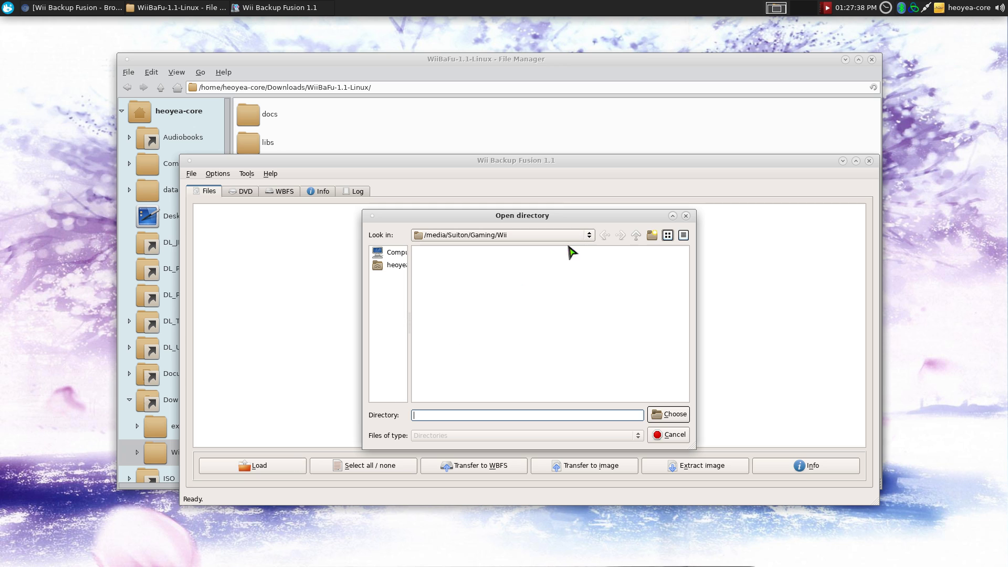
{"action": "left_click", "coordinate": [593, 292]}
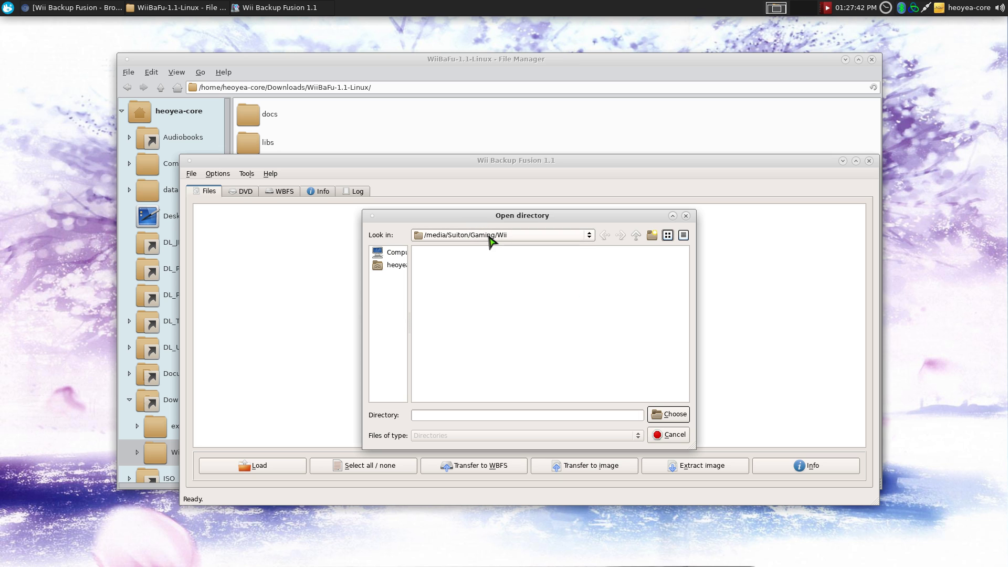
{"action": "left_click", "coordinate": [667, 414]}
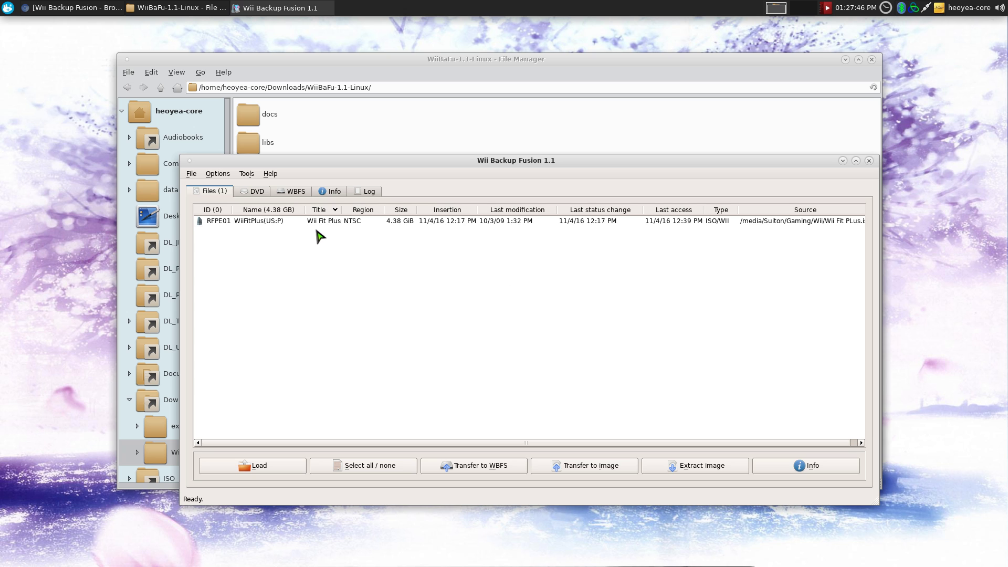
- Select the WiiFitPlus row and open the Transfer to image dialog, set to Wii Plain ISO
{"action": "left_click", "coordinate": [330, 222]}
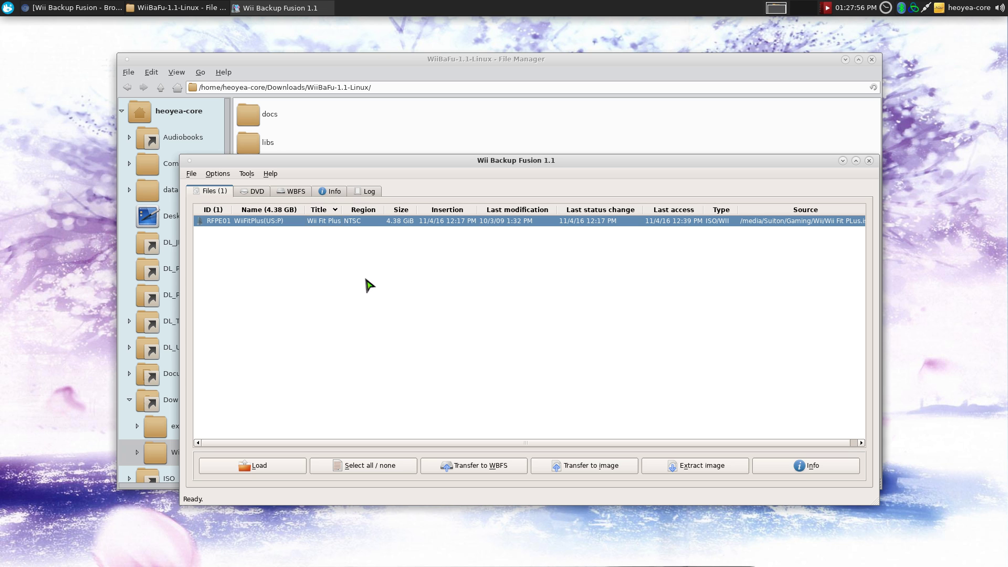
{"action": "left_click", "coordinate": [349, 251]}
{"action": "left_click", "coordinate": [331, 225]}
{"action": "left_click", "coordinate": [367, 248]}
{"action": "left_click", "coordinate": [358, 221]}
{"action": "left_click", "coordinate": [269, 244]}
{"action": "left_click", "coordinate": [211, 220]}
{"action": "left_click", "coordinate": [492, 250]}
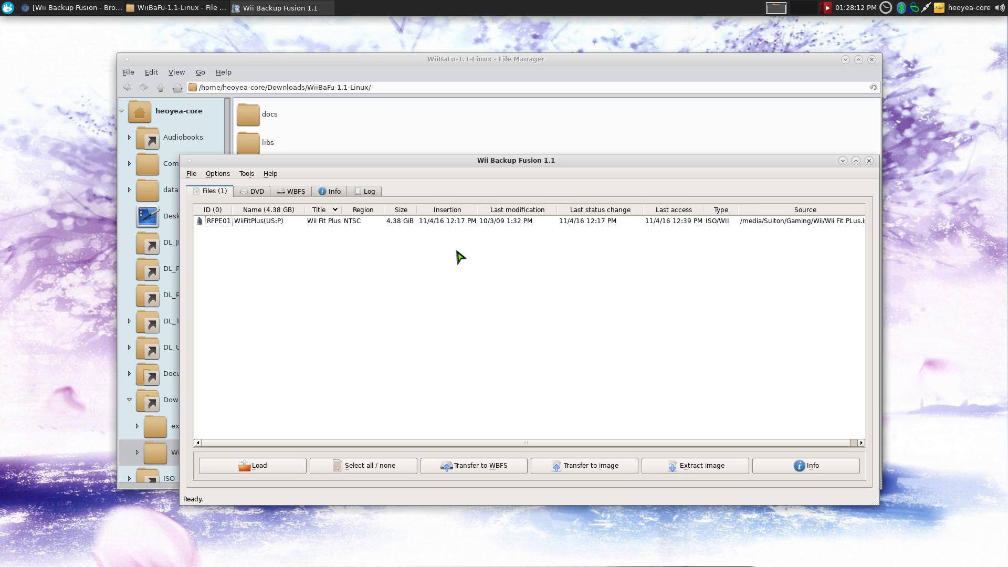
{"action": "left_click", "coordinate": [367, 220]}
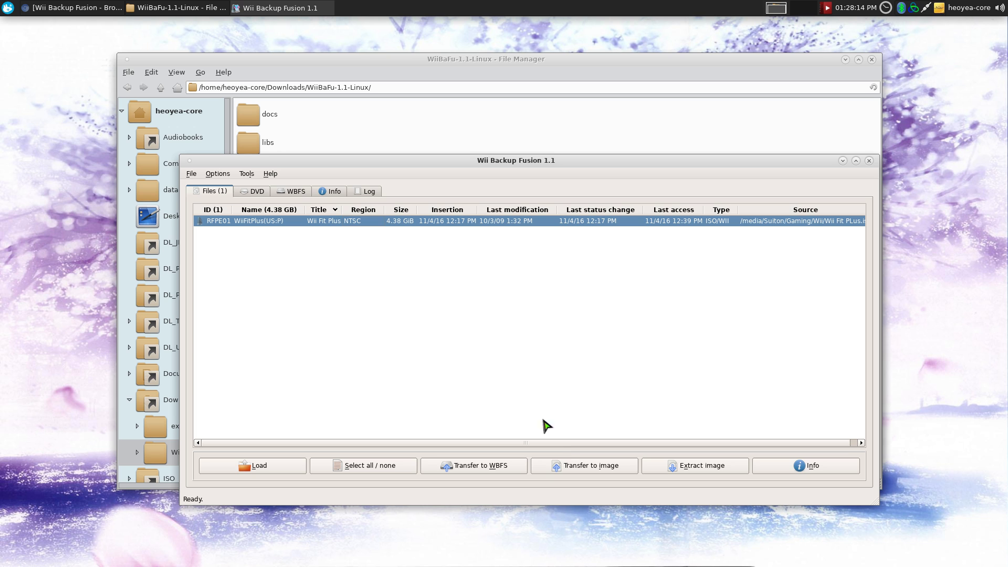
{"action": "left_click", "coordinate": [586, 468]}
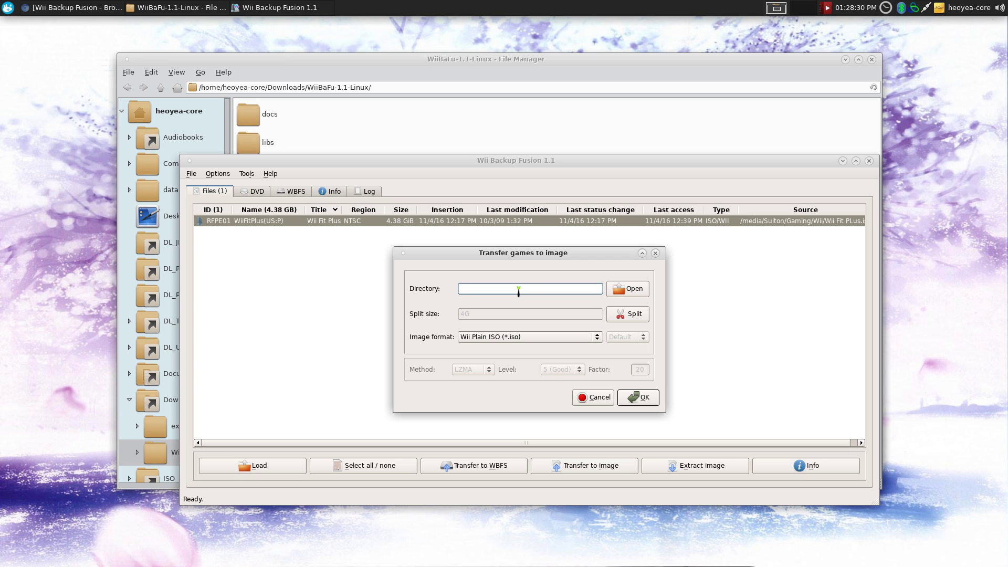
- Bring the File Manager forward and open the WII_ISO drive
{"action": "left_click", "coordinate": [546, 72]}
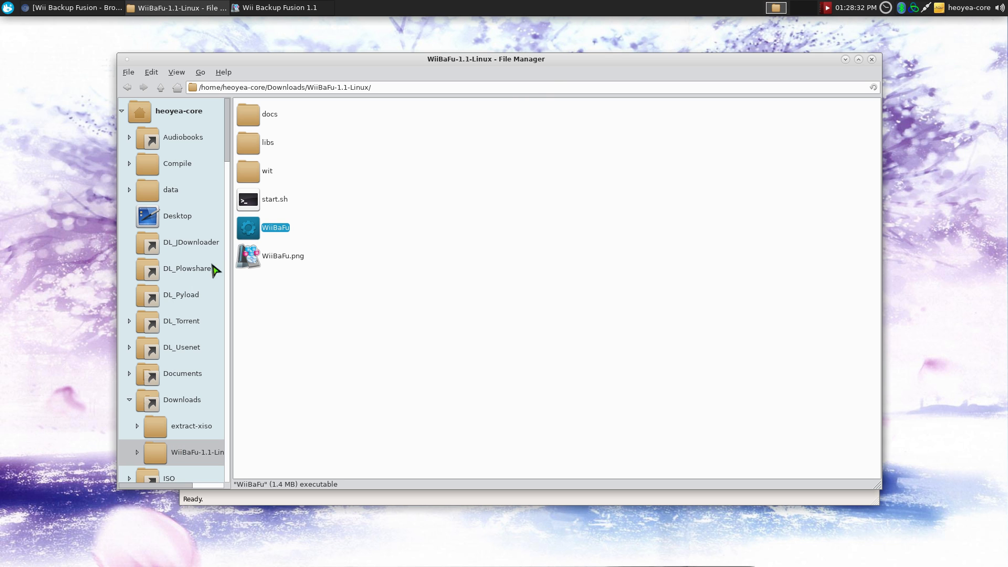
{"action": "scroll", "coordinate": [202, 284], "scroll_direction": "down", "scroll_amount": 3}
{"action": "scroll", "coordinate": [219, 303], "scroll_direction": "up", "scroll_amount": 3}
{"action": "scroll", "coordinate": [227, 189], "scroll_direction": "down", "scroll_amount": 15}
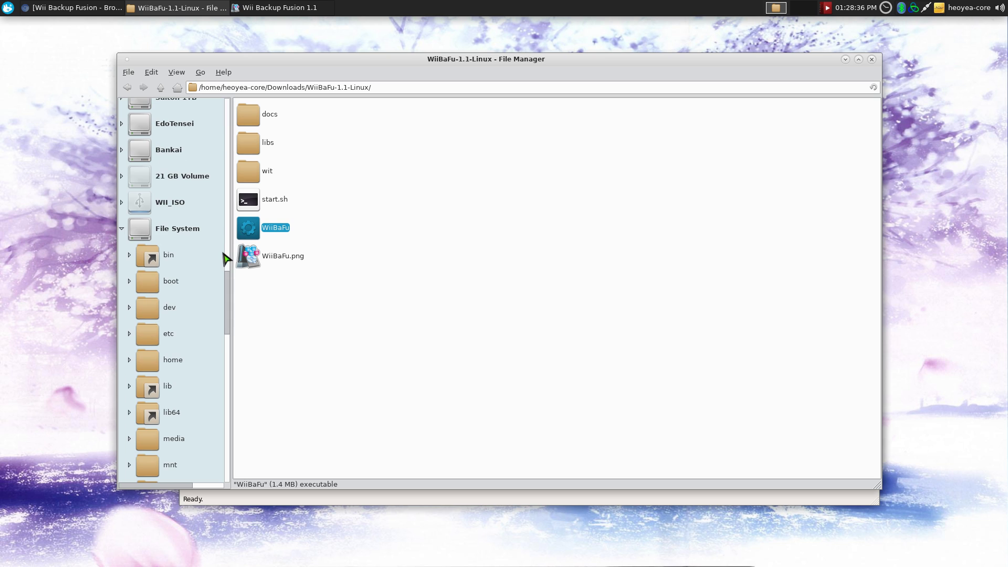
{"action": "left_click", "coordinate": [173, 207]}
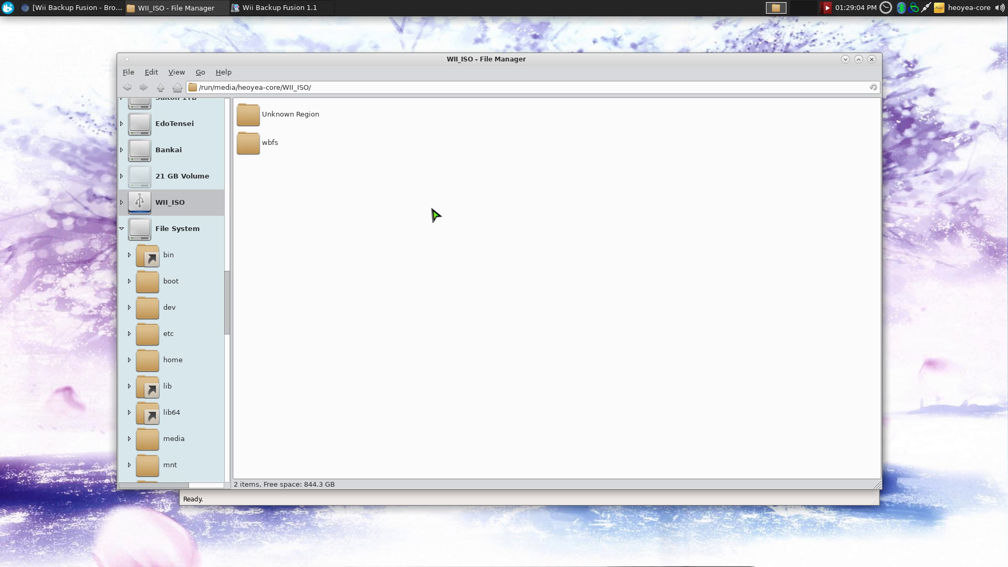
- Open the wbfs folder (103 game folders), minimize File Manager, and start browsing for the destination directory
{"action": "left_click", "coordinate": [257, 148]}
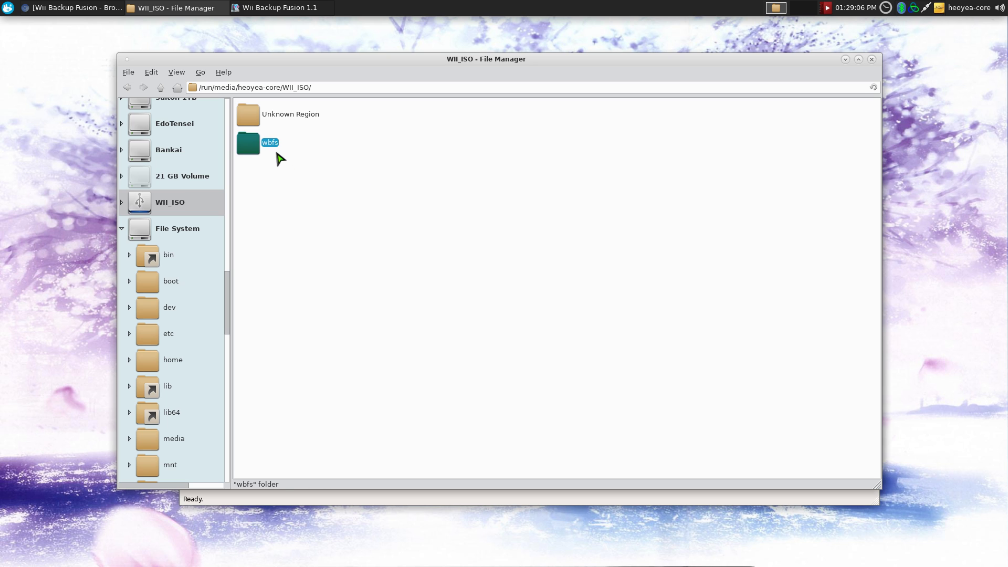
{"action": "left_click", "coordinate": [279, 157]}
{"action": "left_click", "coordinate": [273, 147]}
{"action": "left_click", "coordinate": [295, 156]}
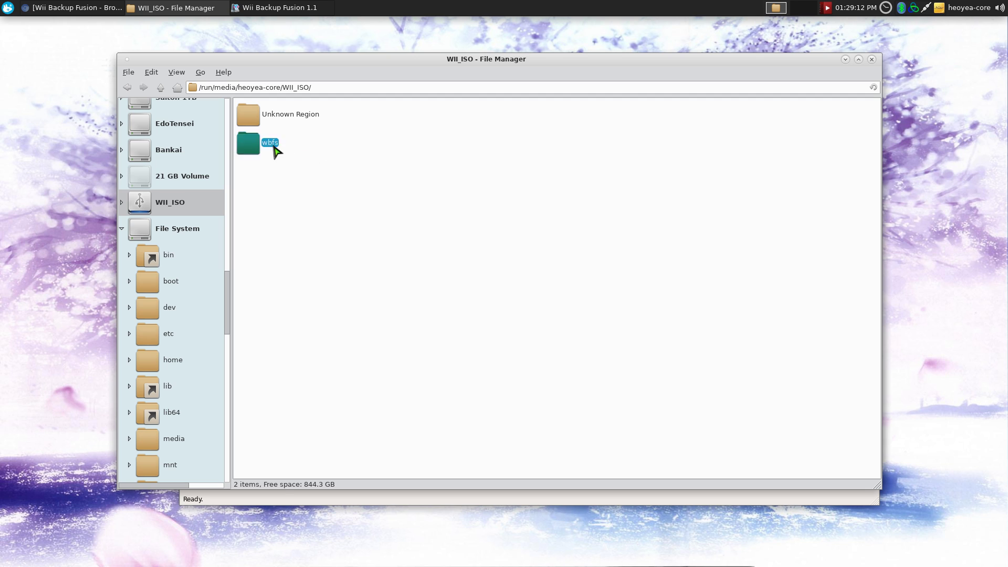
{"action": "double_click", "coordinate": [274, 149]}
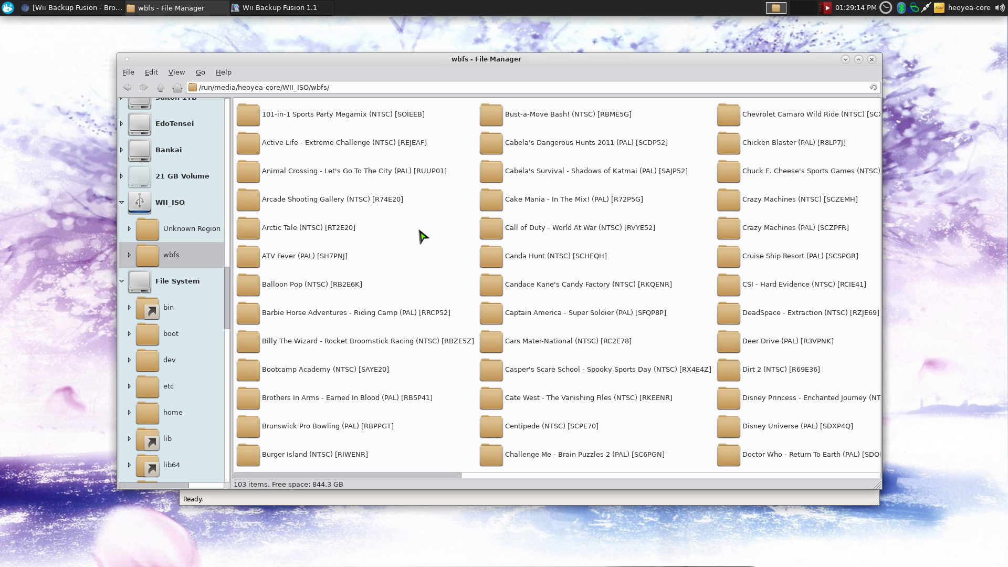
{"action": "left_click", "coordinate": [845, 59]}
{"action": "left_click", "coordinate": [629, 291]}
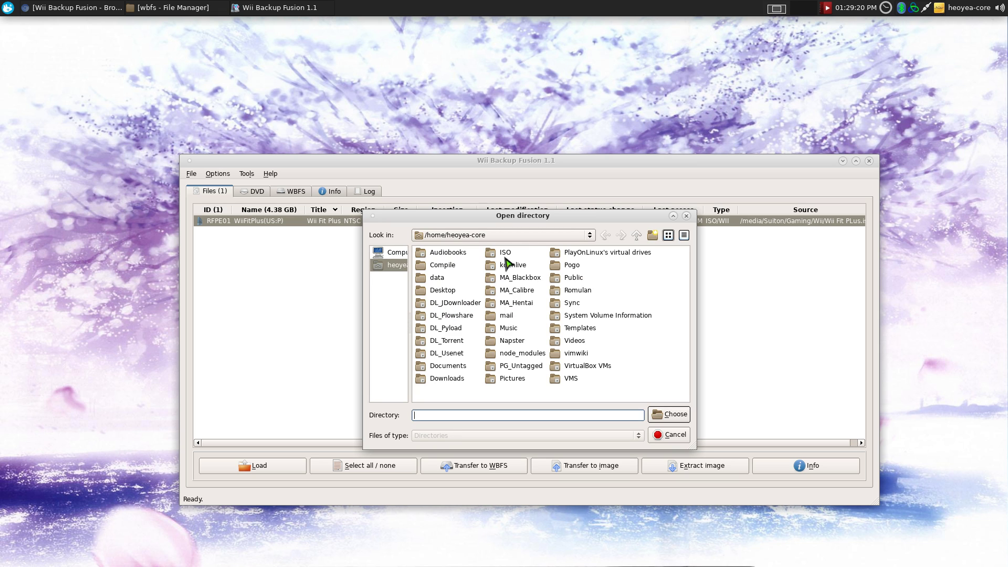
- Choose /run/media/heoyea-core/WII_ISO/wbfs as the transfer destination directory
{"action": "left_click", "coordinate": [556, 238]}
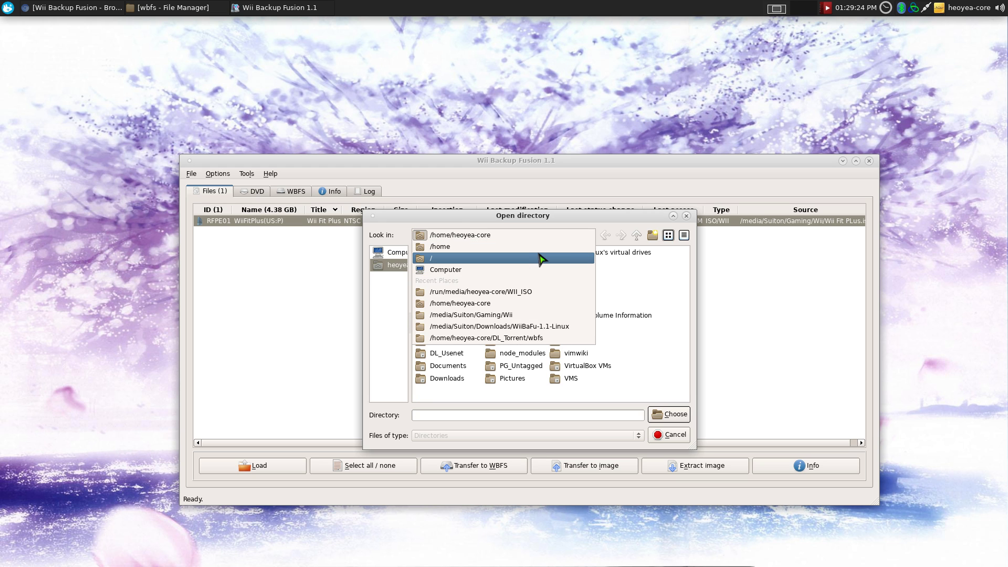
{"action": "left_click", "coordinate": [540, 259]}
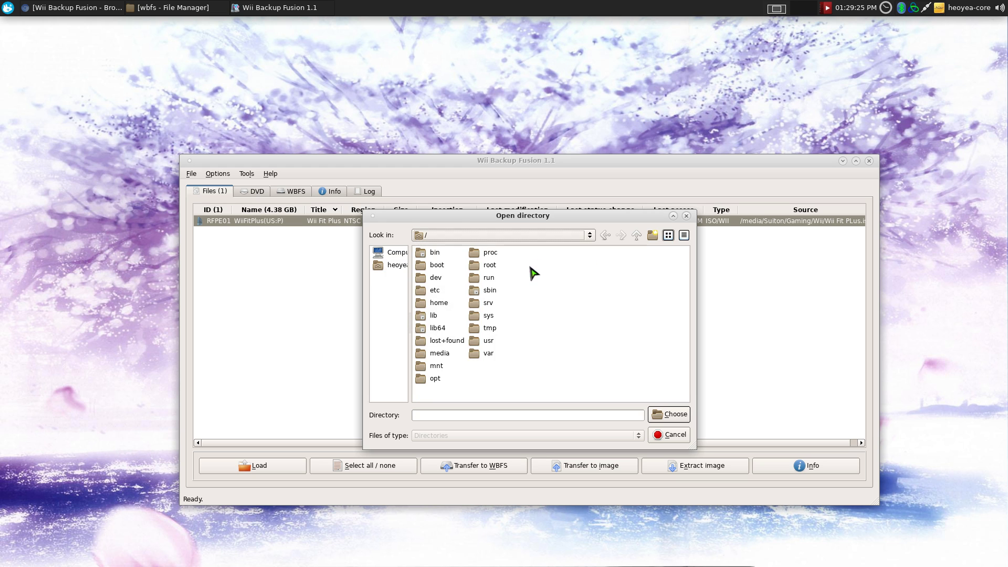
{"action": "left_click", "coordinate": [493, 279]}
{"action": "double_click", "coordinate": [492, 278]}
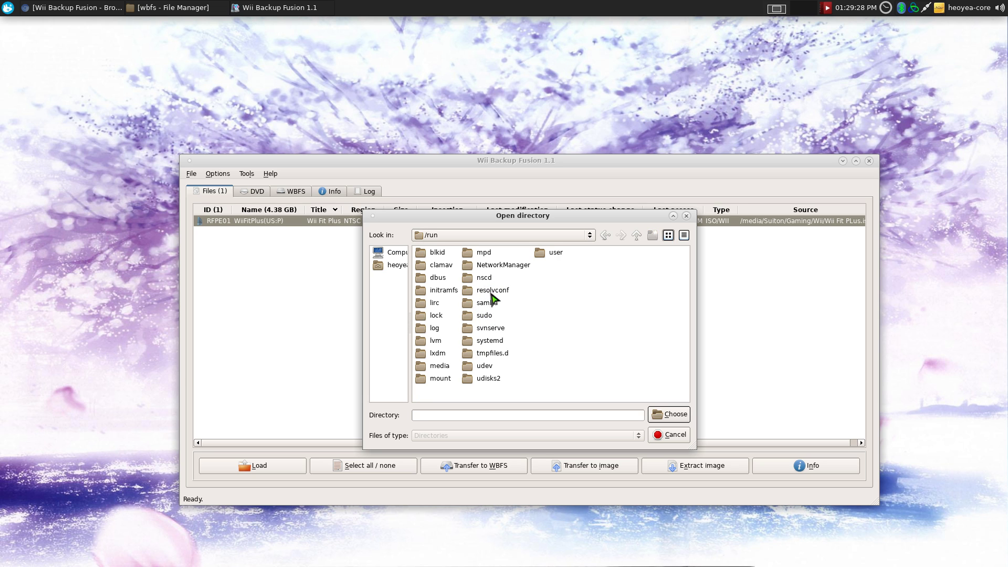
{"action": "double_click", "coordinate": [440, 367]}
{"action": "double_click", "coordinate": [449, 253]}
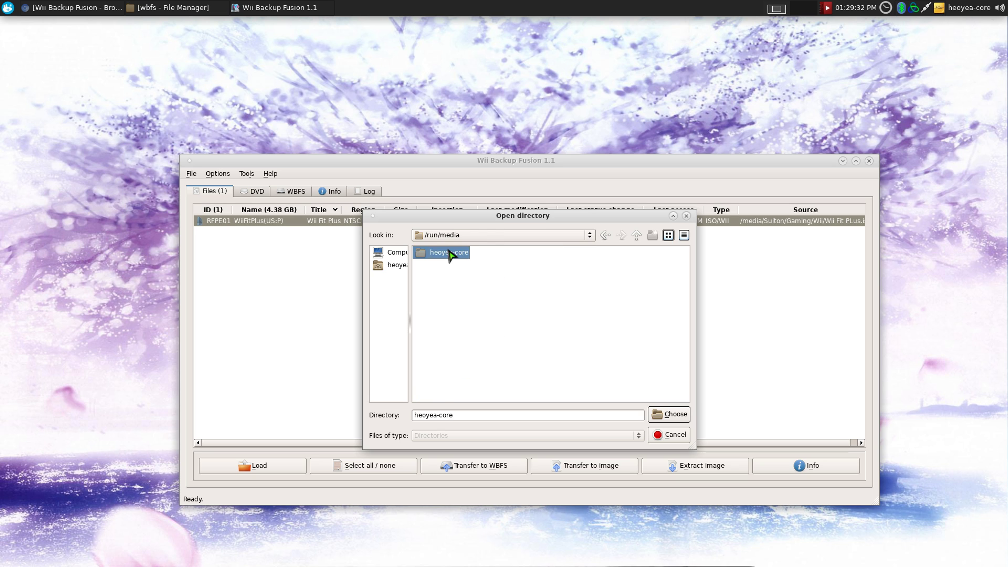
{"action": "left_click", "coordinate": [444, 254]}
{"action": "double_click", "coordinate": [443, 254]}
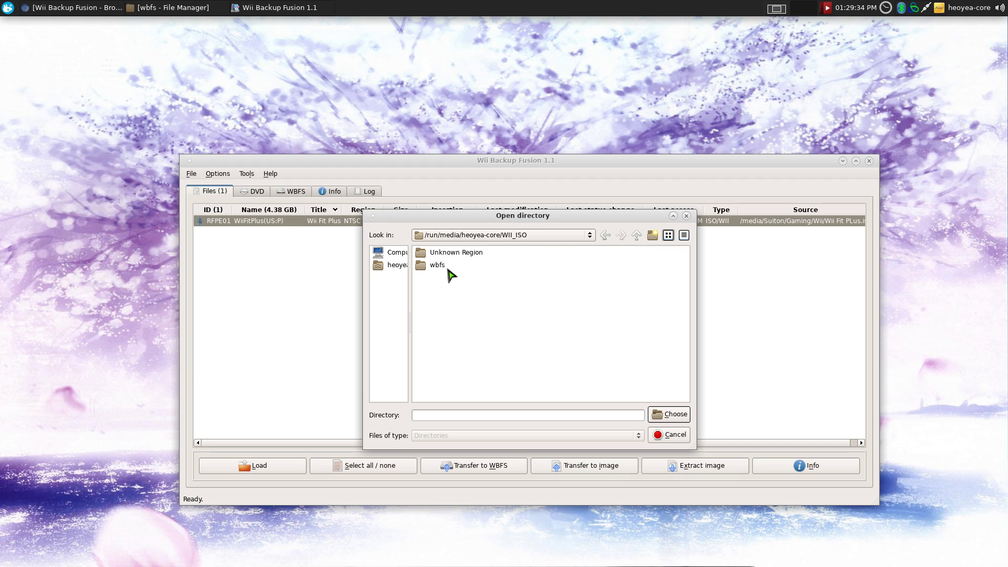
{"action": "left_click", "coordinate": [442, 267]}
{"action": "double_click", "coordinate": [442, 266]}
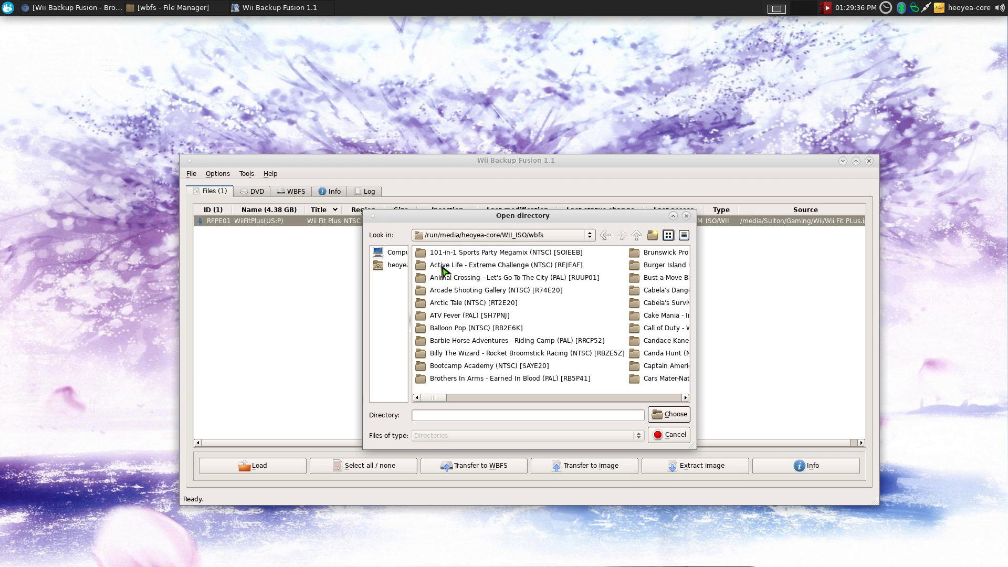
{"action": "left_click", "coordinate": [667, 415]}
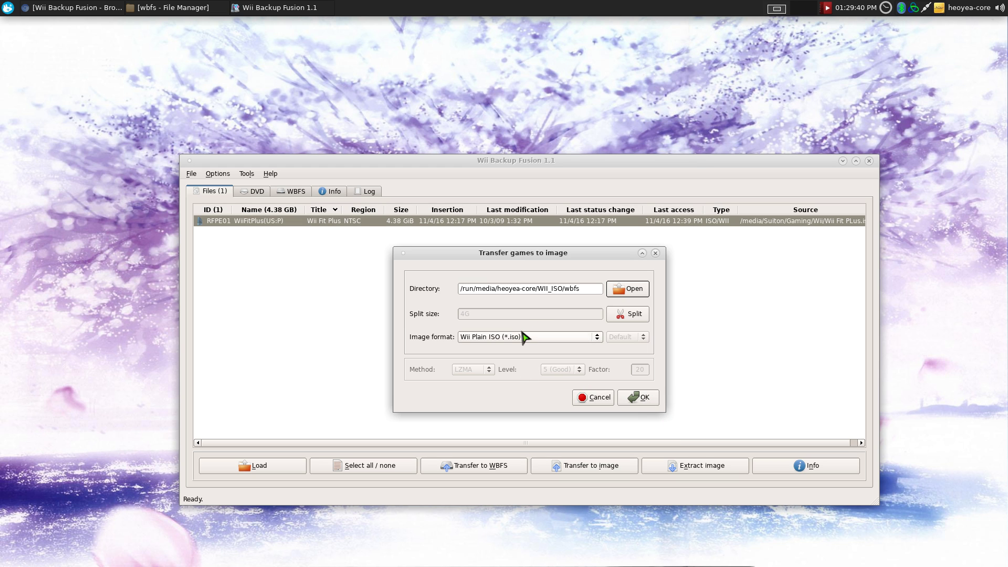
- Switch the image format to Wii Backup File System Container (*.wbfs) and enable 4G splitting
{"action": "left_click", "coordinate": [481, 338]}
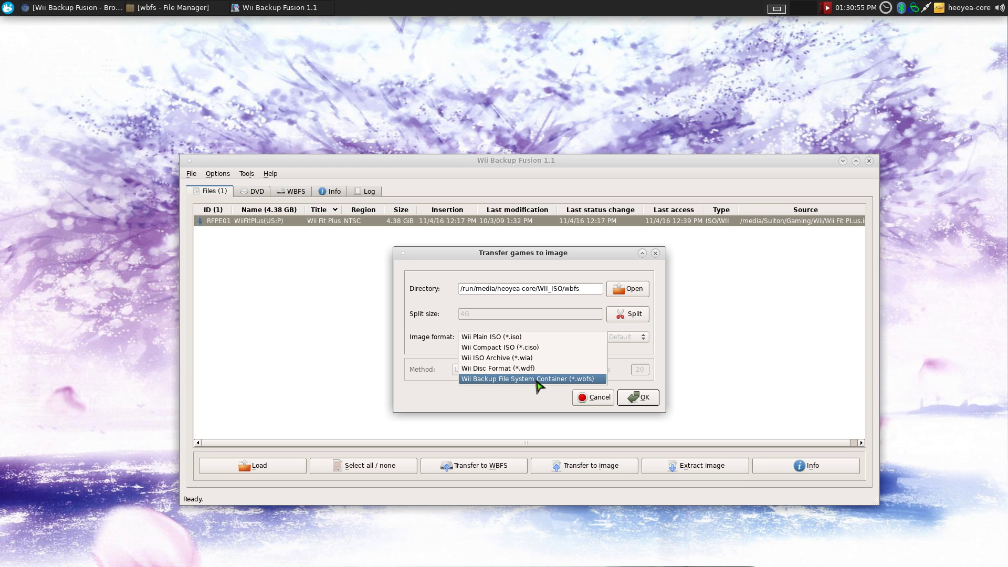
{"action": "left_click", "coordinate": [584, 379]}
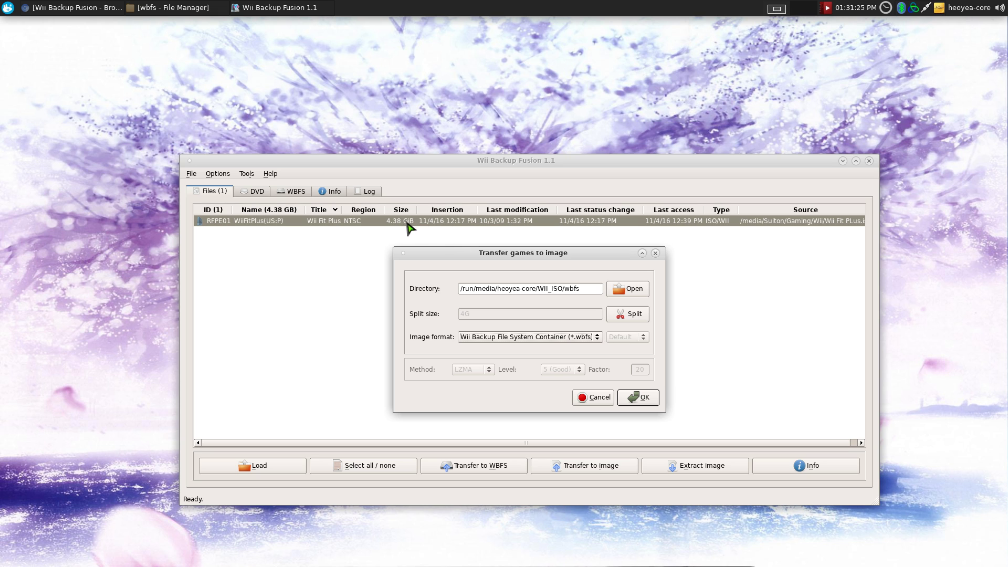
{"action": "left_click", "coordinate": [621, 315]}
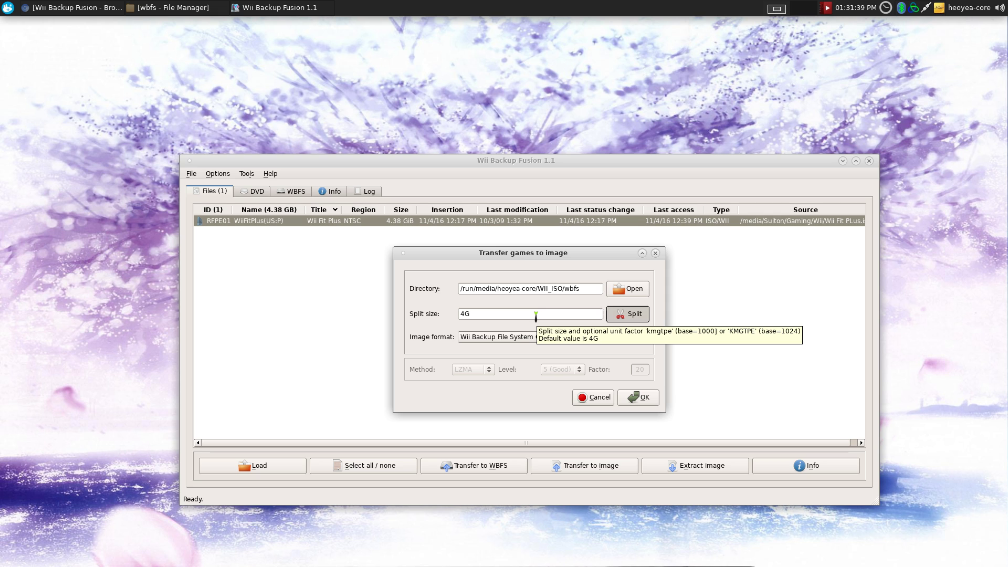
- Change the split size from 4G to 2G, then cancel the Transfer games to image dialog
{"action": "left_click", "coordinate": [536, 315]}
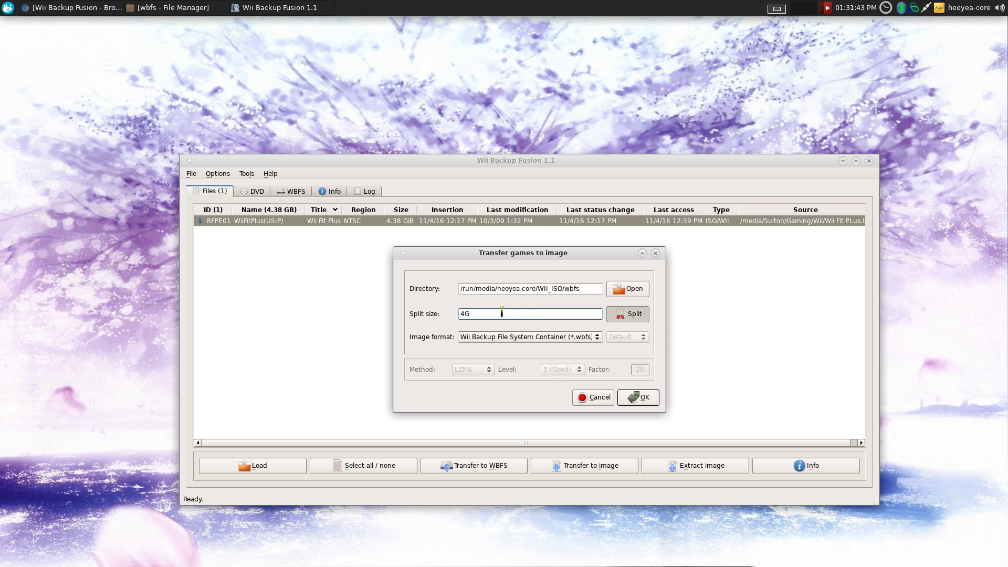
{"action": "left_click_drag", "start_coordinate": [463, 314], "coordinate": [416, 309]}
{"action": "type", "text": "2"}
{"action": "left_click", "coordinate": [599, 397]}
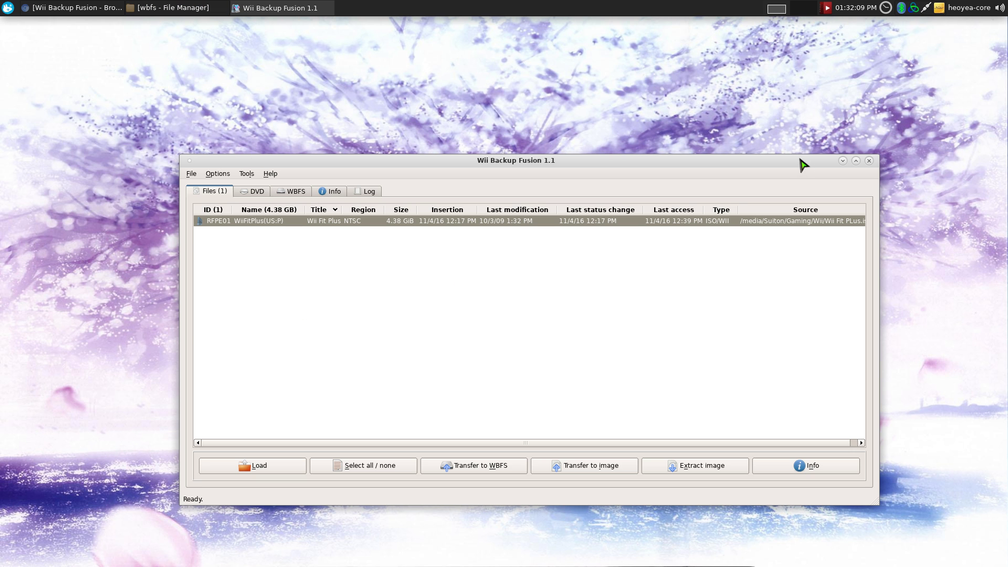
- Return to File Manager's wbfs folder and select the Wii Fit Plus (NTSC) [RFPE01] folder
{"action": "left_click", "coordinate": [843, 160]}
{"action": "left_click", "coordinate": [212, 9]}
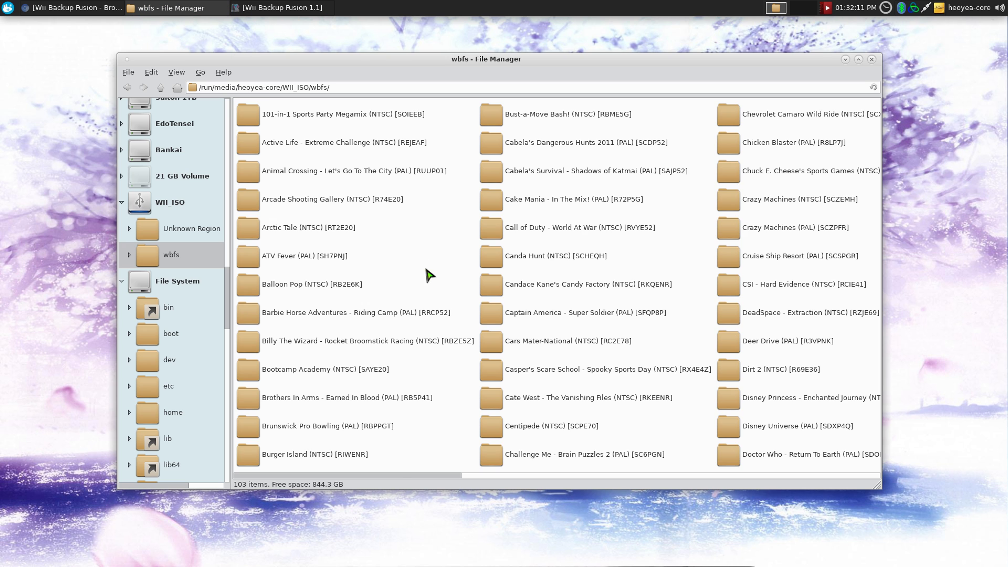
{"action": "scroll", "coordinate": [472, 284], "scroll_direction": "down", "scroll_amount": 3}
{"action": "scroll", "coordinate": [520, 320], "scroll_direction": "down", "scroll_amount": 1}
{"action": "scroll", "coordinate": [520, 320], "scroll_direction": "down", "scroll_amount": 3}
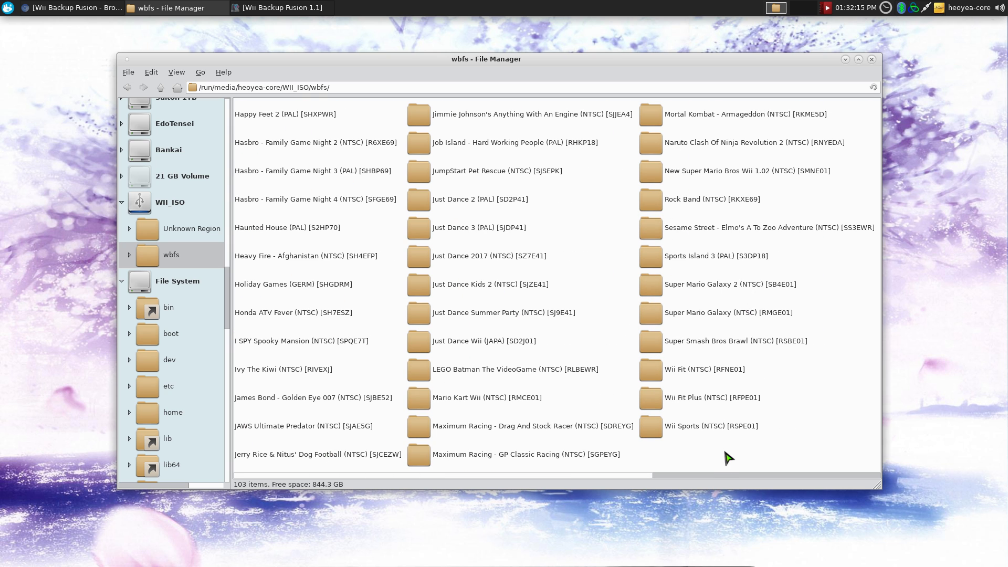
{"action": "right_click", "coordinate": [725, 452]}
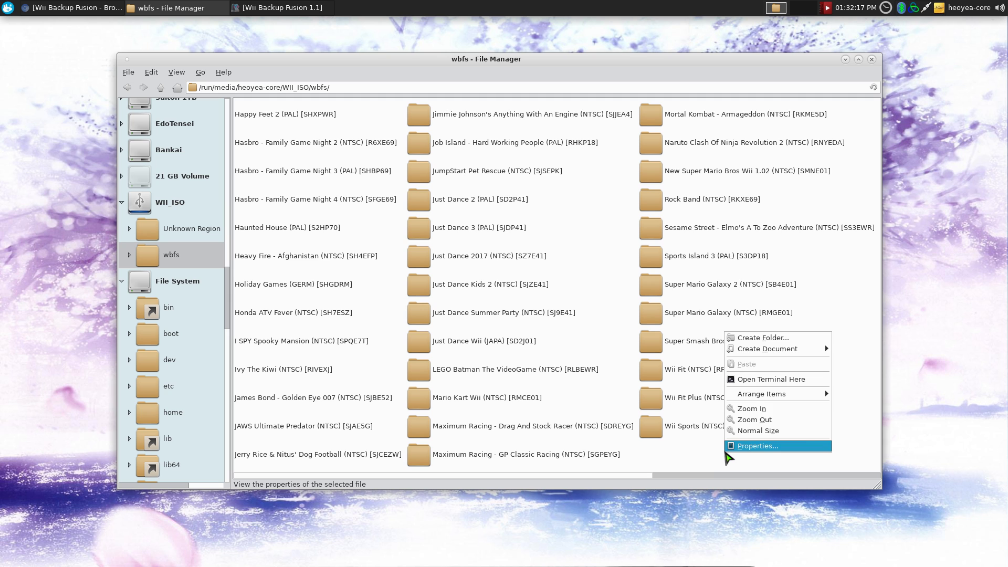
{"action": "mouse_move", "coordinate": [767, 349]}
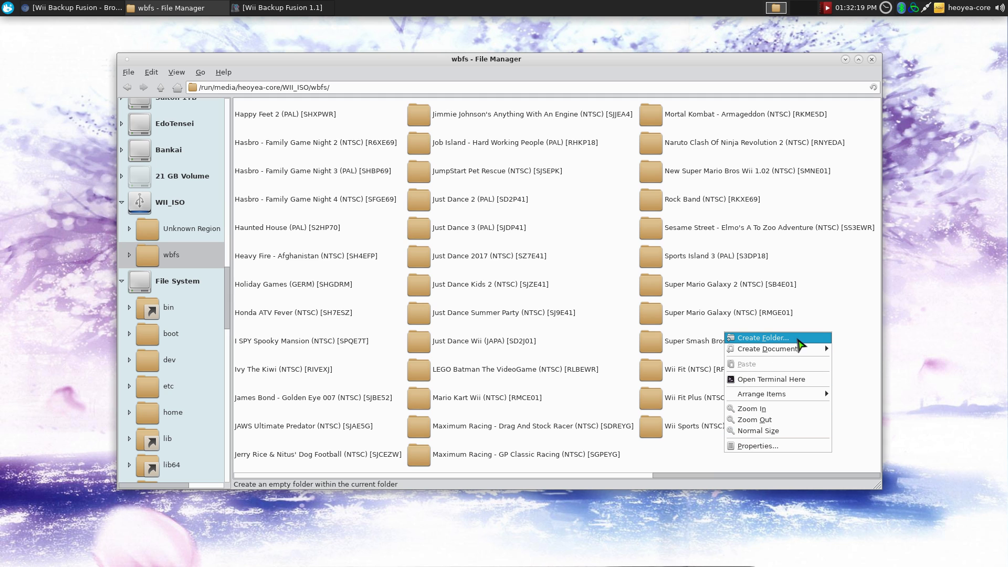
{"action": "left_click", "coordinate": [839, 318]}
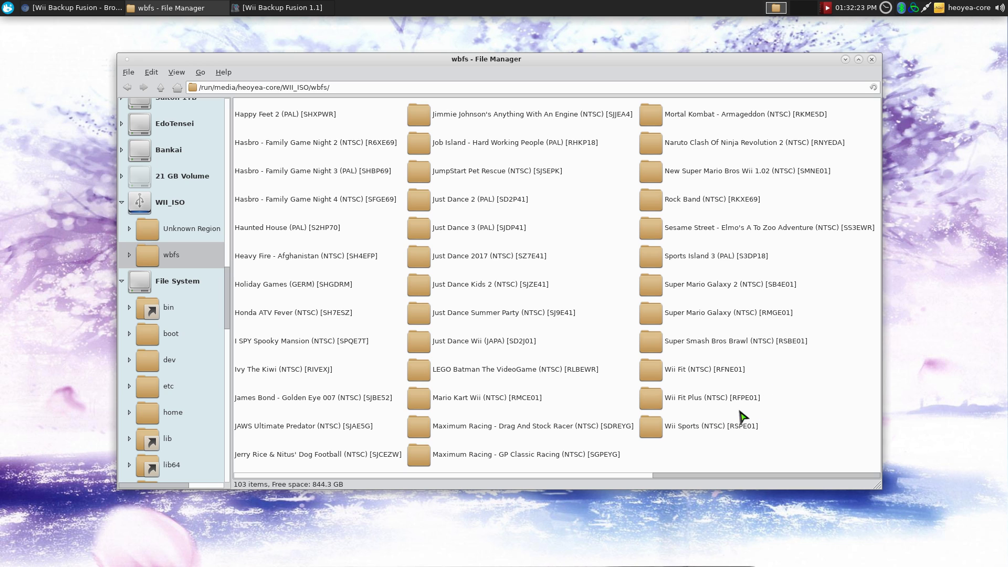
{"action": "left_click", "coordinate": [687, 402]}
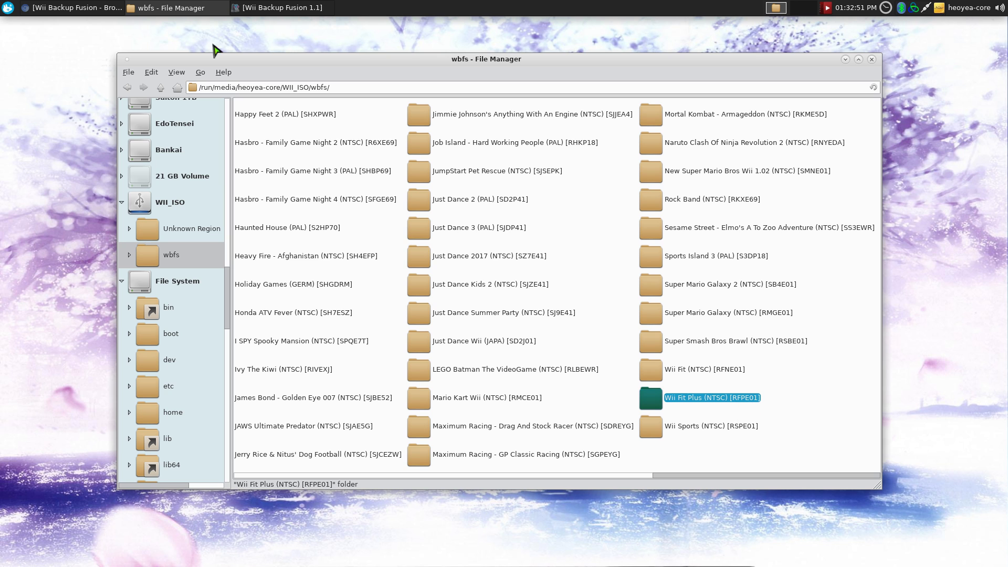
- Open the Wii Fit Plus (NTSC) [RFPE01] folder, check the 1.5 GB RFPE01.wbfs, then minimize File Manager
{"action": "left_click", "coordinate": [249, 9]}
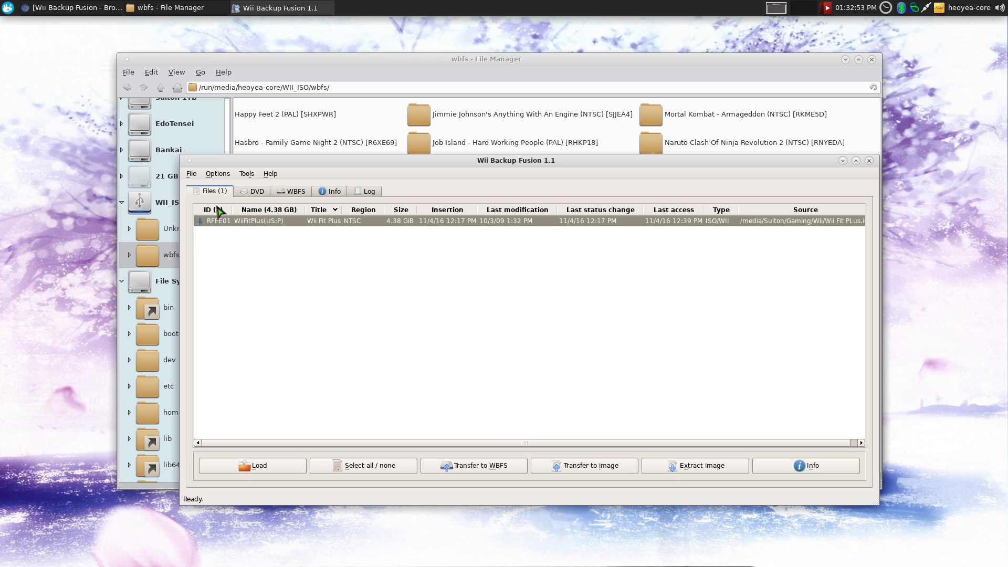
{"action": "left_click", "coordinate": [267, 11]}
{"action": "left_click", "coordinate": [764, 366]}
{"action": "double_click", "coordinate": [735, 404]}
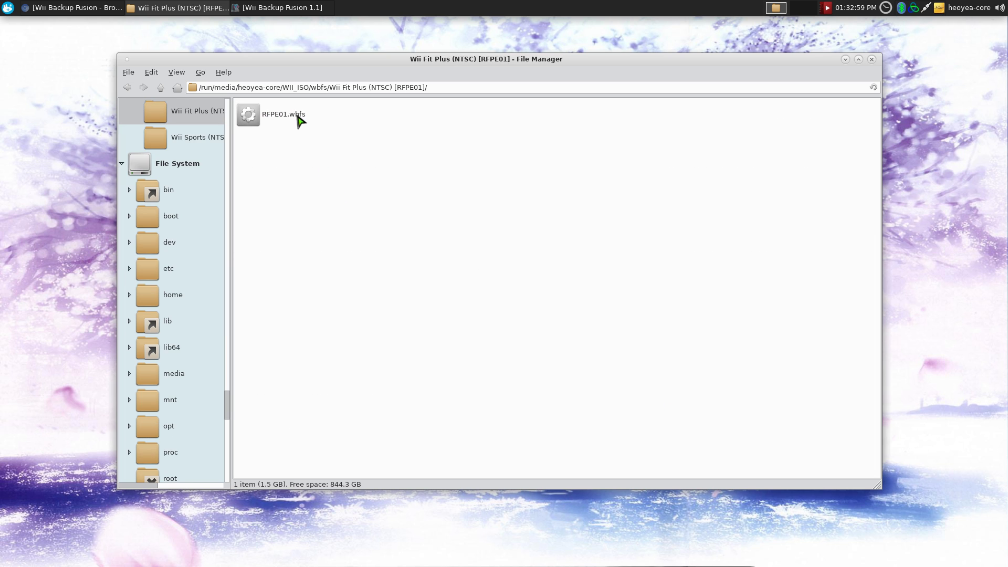
{"action": "left_click", "coordinate": [297, 117]}
{"action": "left_click", "coordinate": [322, 138]}
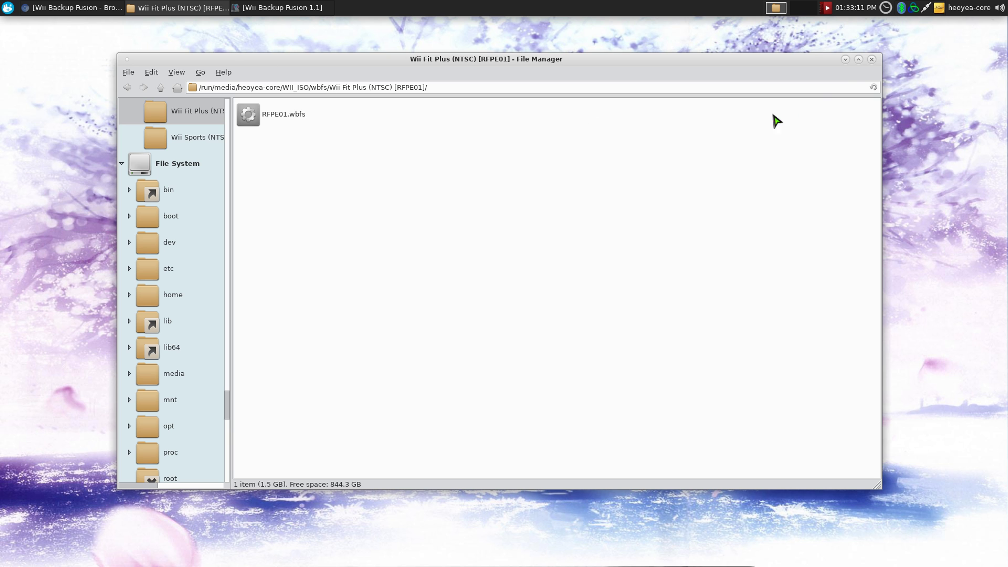
{"action": "left_click", "coordinate": [845, 60]}
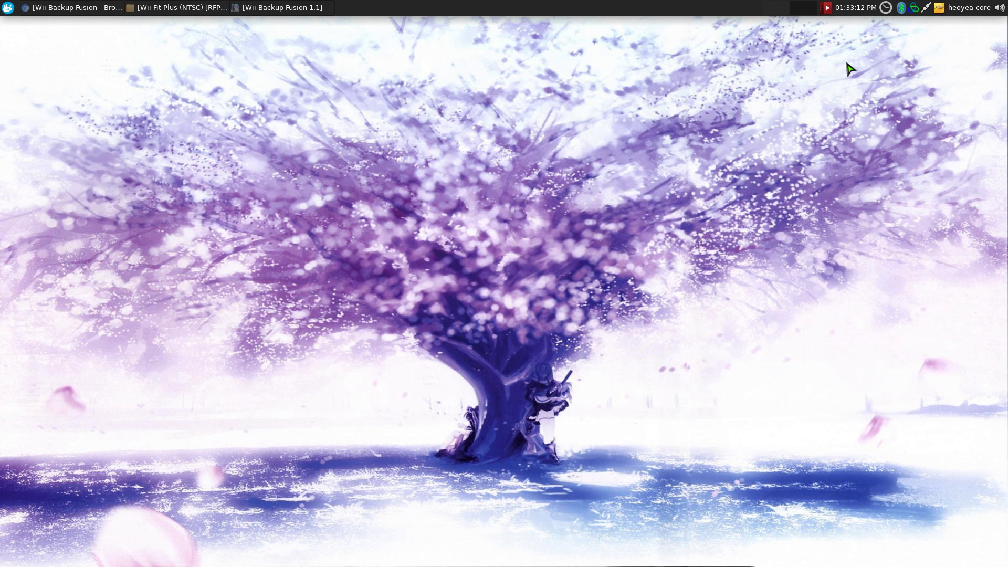
- Go back up to WII_ISO and reopen wbfs > Wii Fit Plus (NTSC) [RFPE01]
{"action": "left_click", "coordinate": [178, 7]}
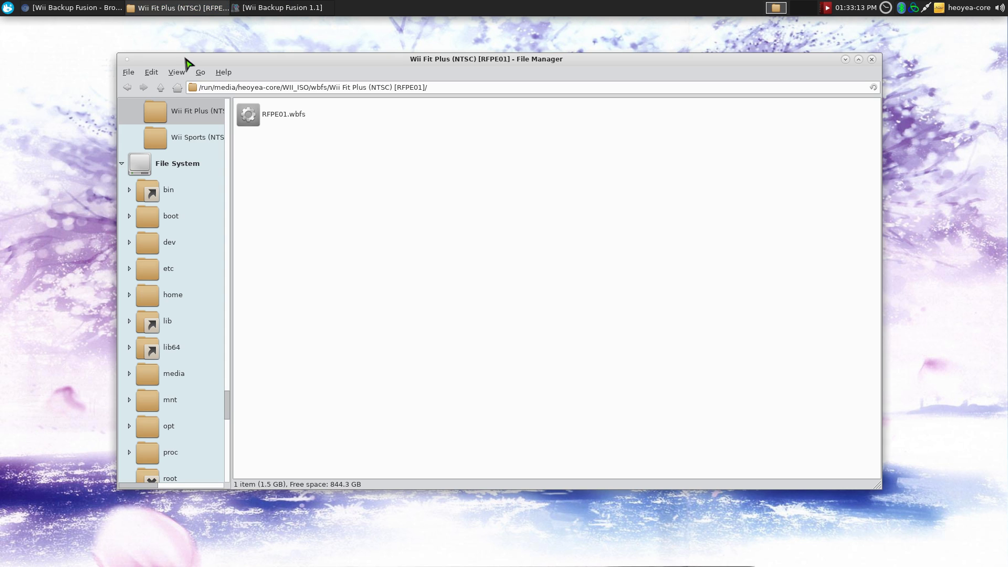
{"action": "left_click", "coordinate": [160, 87]}
{"action": "left_click", "coordinate": [159, 87]}
{"action": "left_click", "coordinate": [309, 194]}
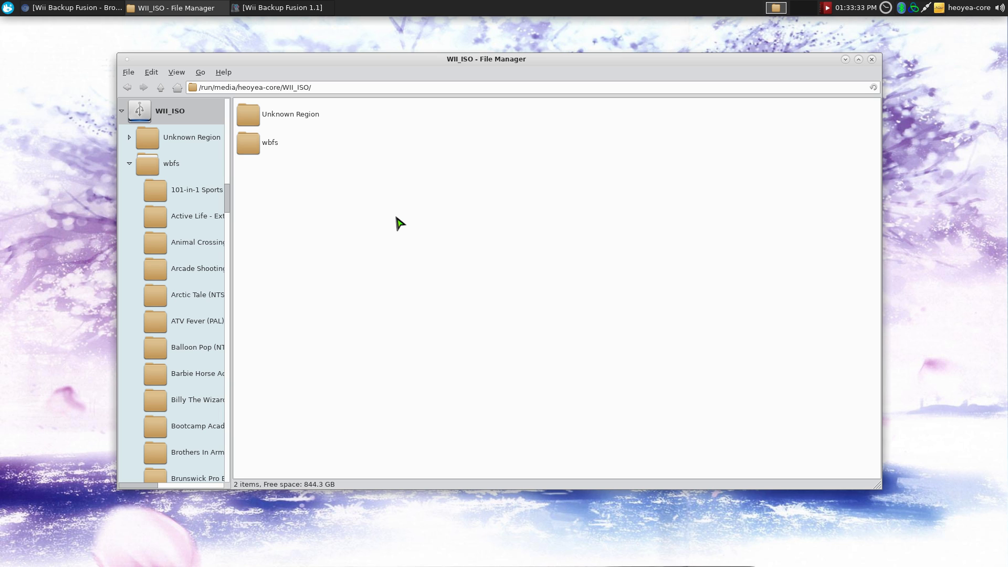
{"action": "left_click", "coordinate": [276, 148]}
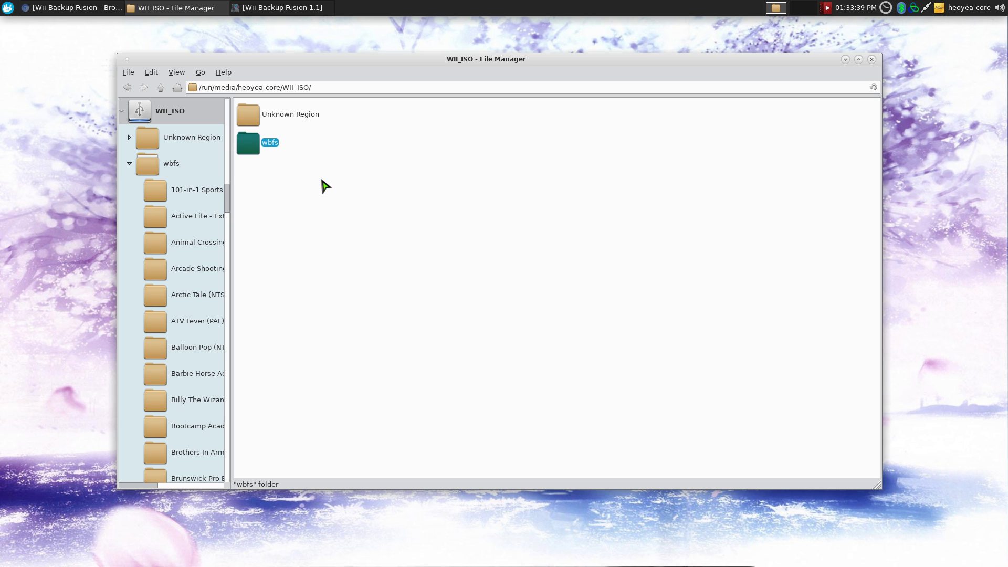
{"action": "double_click", "coordinate": [273, 146]}
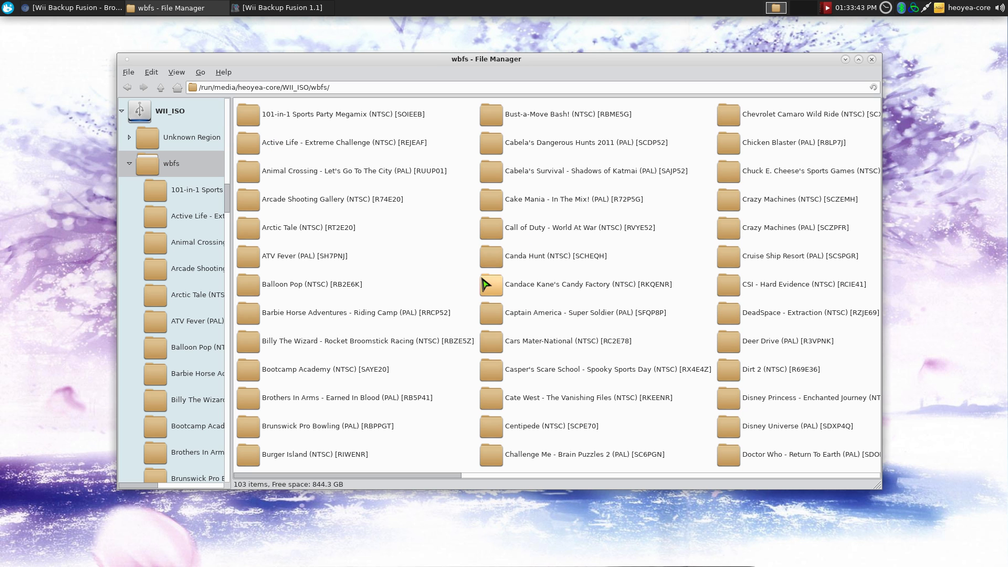
{"action": "scroll", "coordinate": [536, 278], "scroll_direction": "down", "scroll_amount": 10}
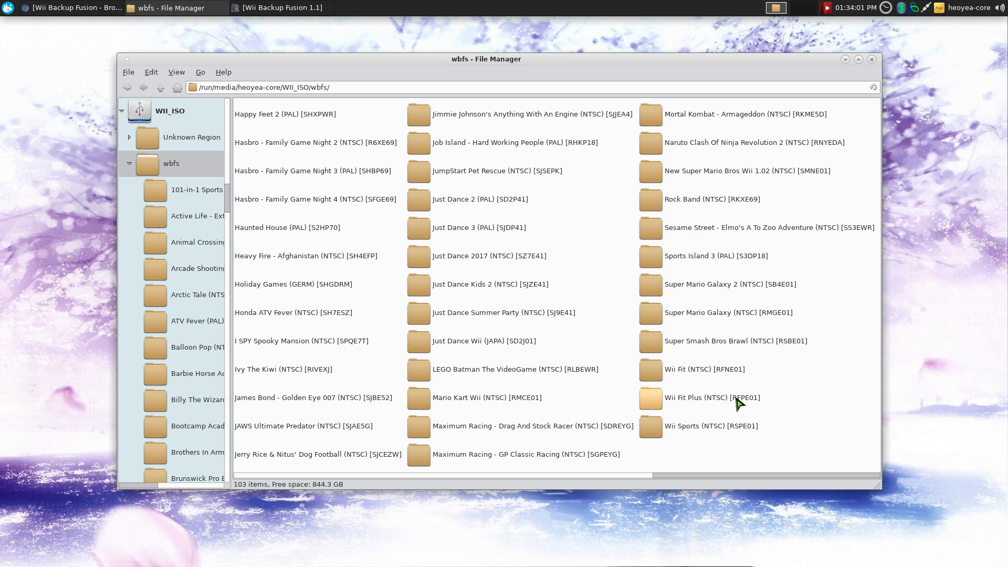
{"action": "double_click", "coordinate": [736, 401]}
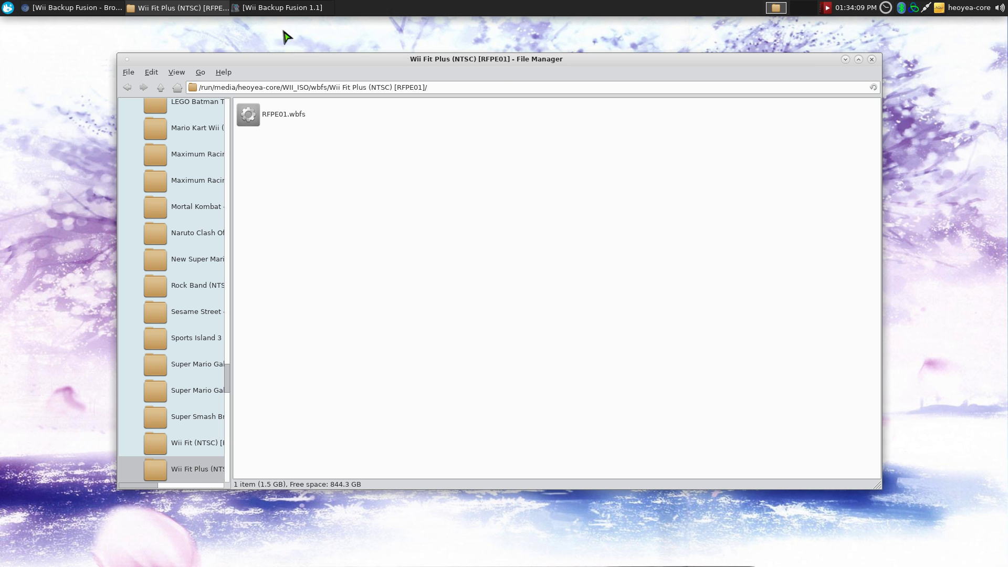
- Minimize File Manager and show Chromium's USBLoaderGX SourceForge project page from the top
{"action": "left_click", "coordinate": [846, 59]}
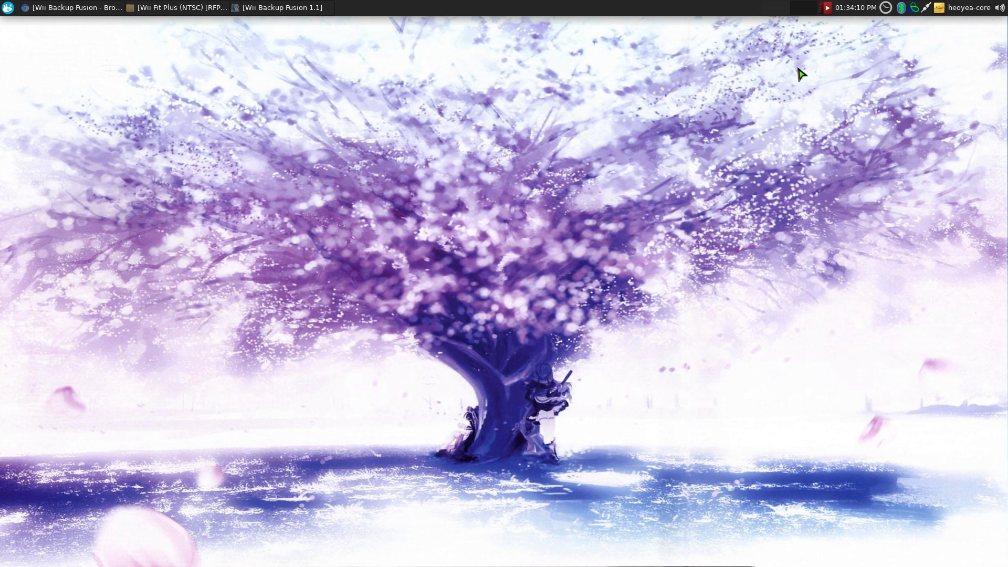
{"action": "left_click", "coordinate": [112, 14]}
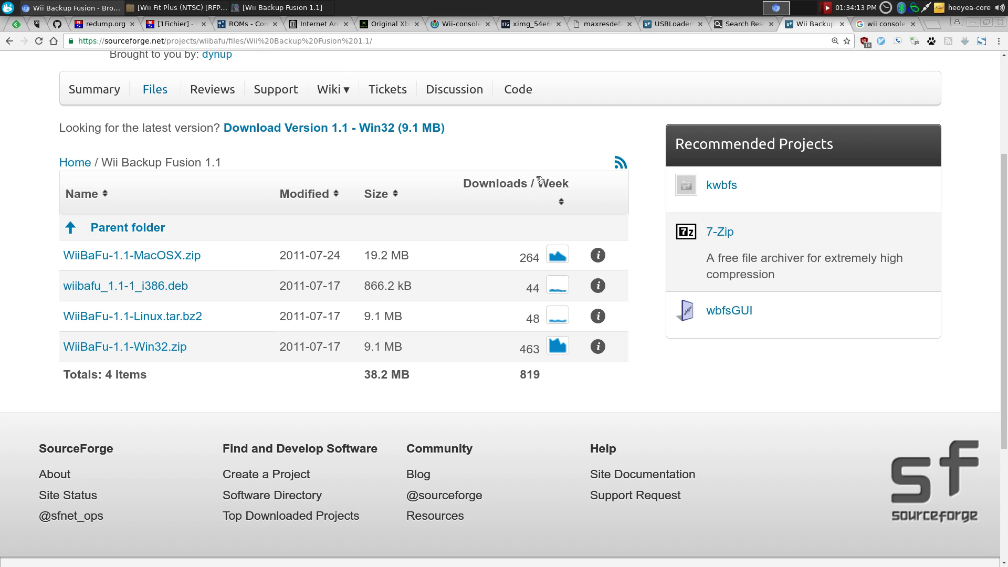
{"action": "scroll", "coordinate": [539, 181], "scroll_direction": "up", "scroll_amount": 4}
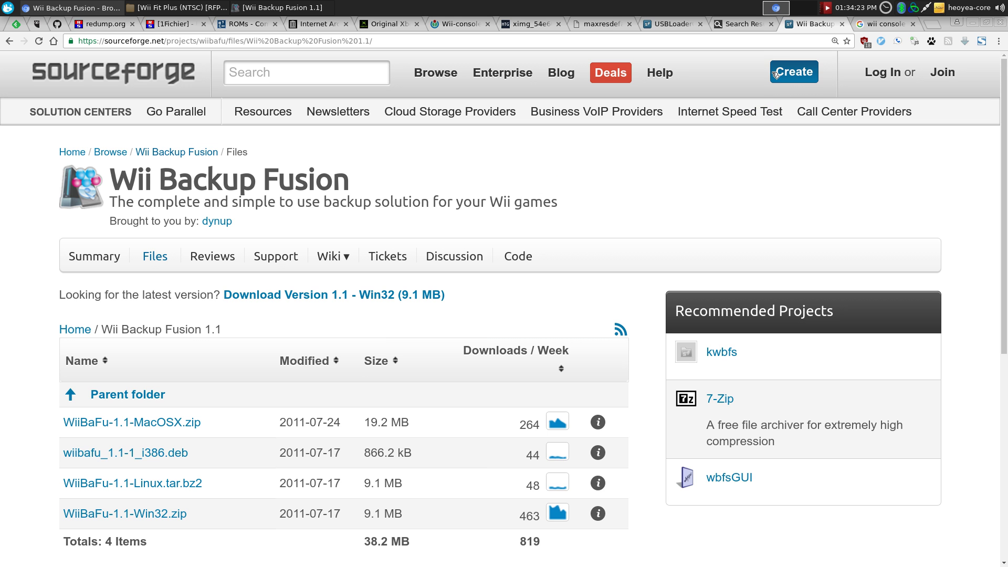
{"action": "left_click", "coordinate": [675, 25]}
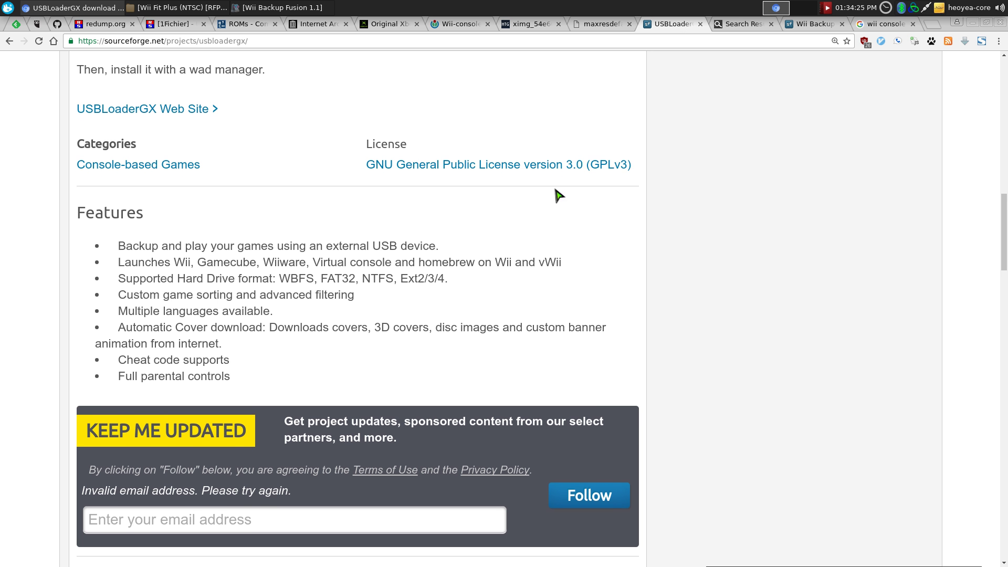
{"action": "scroll", "coordinate": [546, 200], "scroll_direction": "up", "scroll_amount": 3}
{"action": "scroll", "coordinate": [544, 202], "scroll_direction": "up", "scroll_amount": 10}
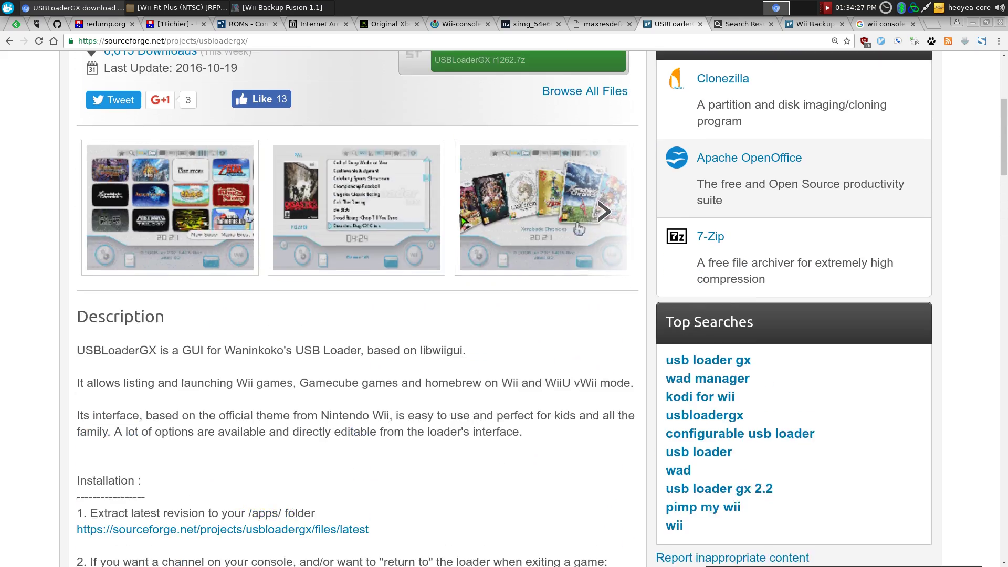
{"action": "scroll", "coordinate": [348, 226], "scroll_direction": "up", "scroll_amount": 2}
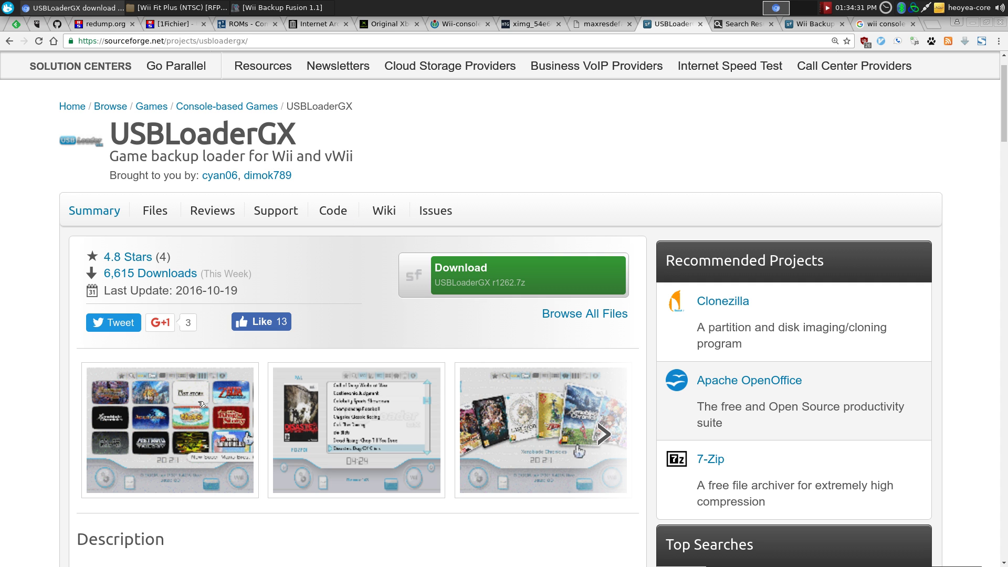
{"action": "left_click", "coordinate": [195, 430]}
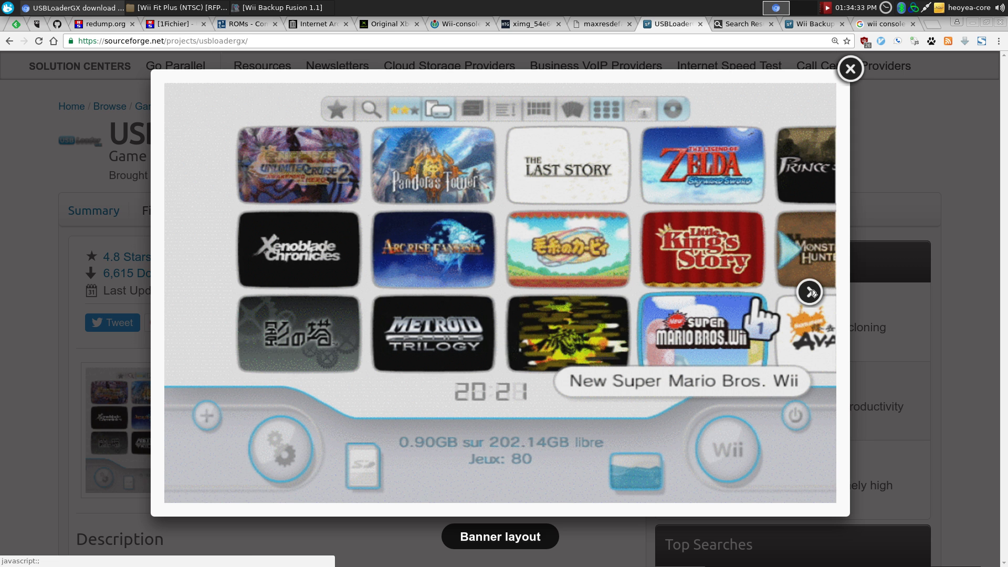
{"action": "left_click", "coordinate": [807, 295]}
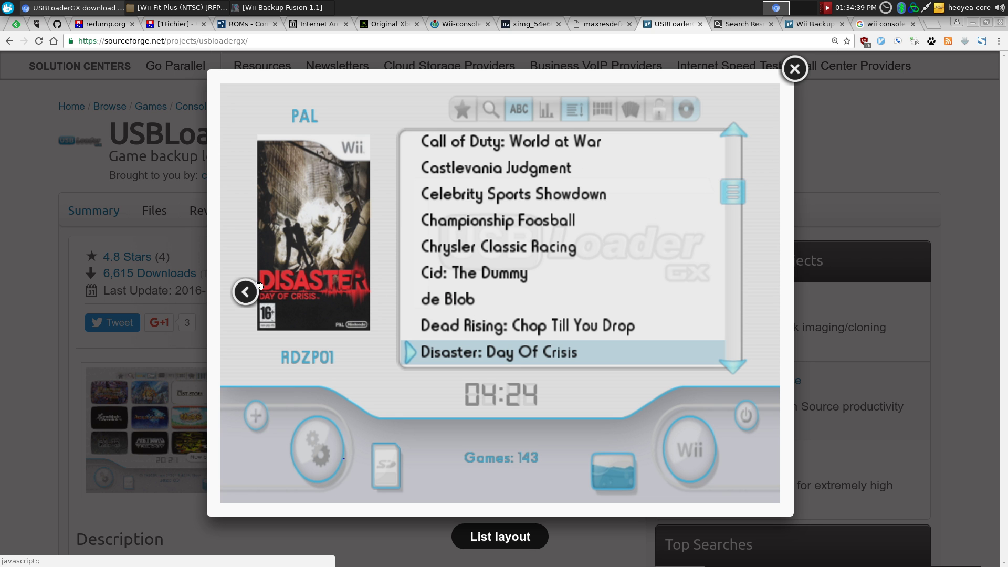
{"action": "left_click", "coordinate": [257, 287]}
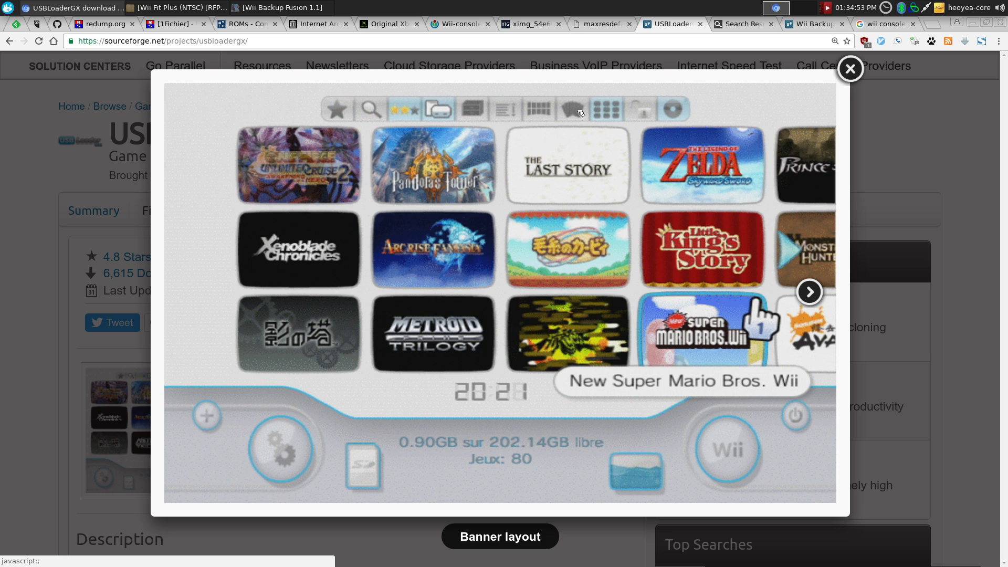
{"action": "left_click", "coordinate": [810, 292]}
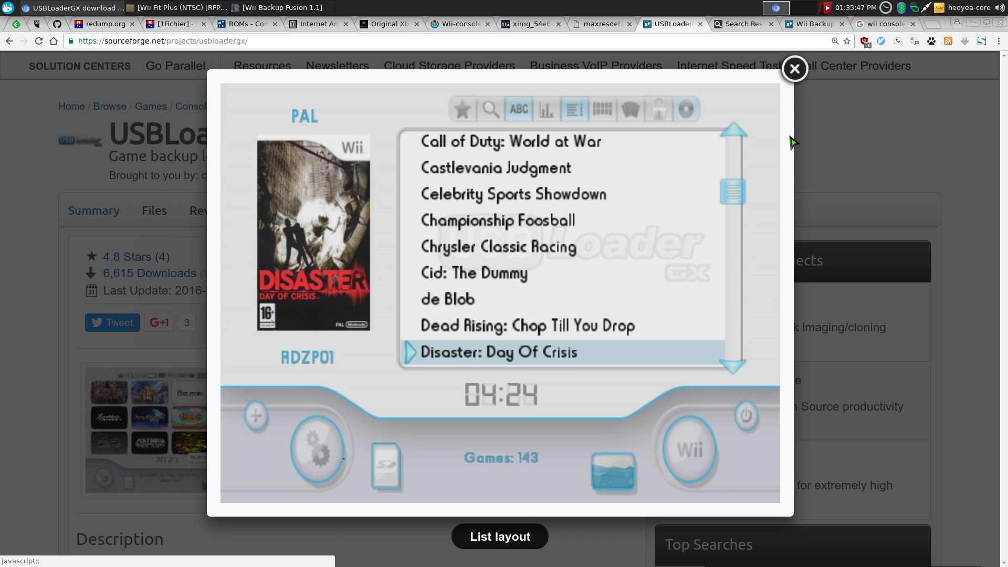
{"action": "left_click", "coordinate": [754, 292]}
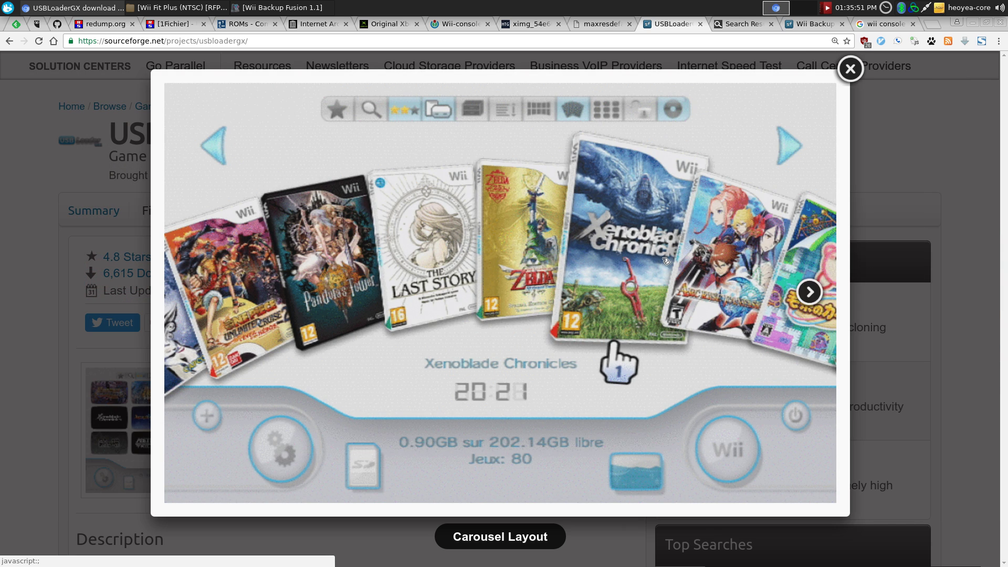
{"action": "left_click", "coordinate": [808, 290]}
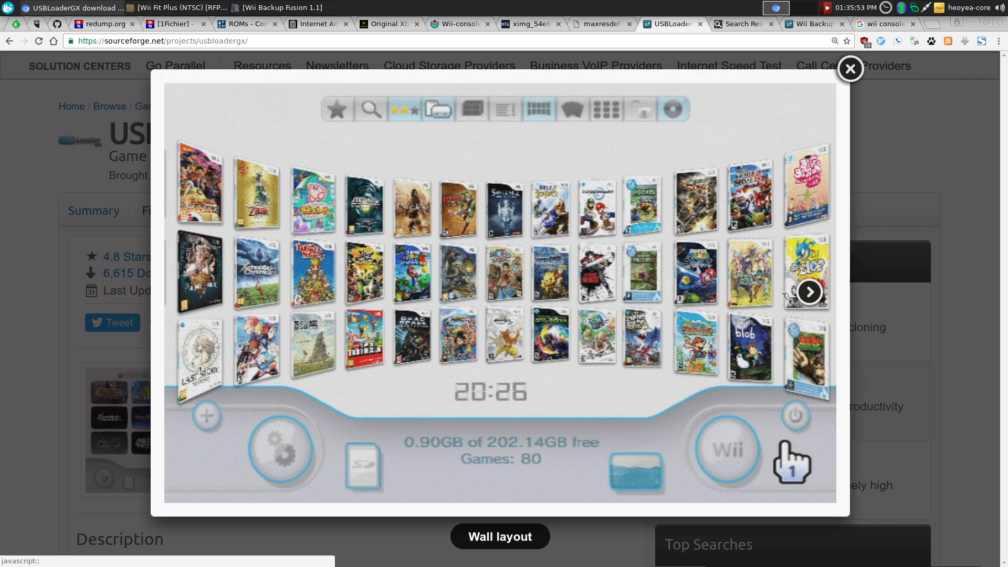
{"action": "left_click", "coordinate": [814, 294]}
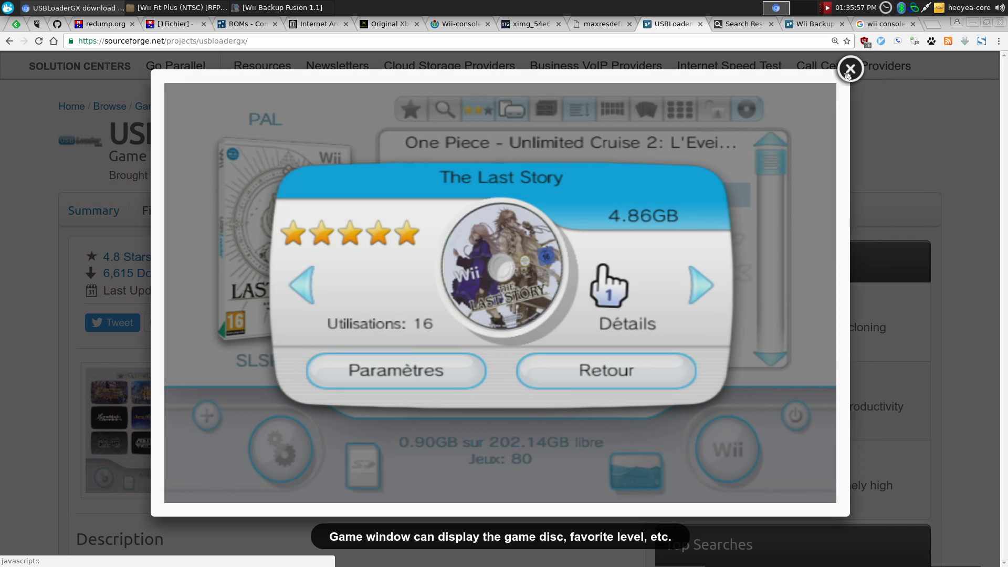
{"action": "left_click", "coordinate": [851, 68]}
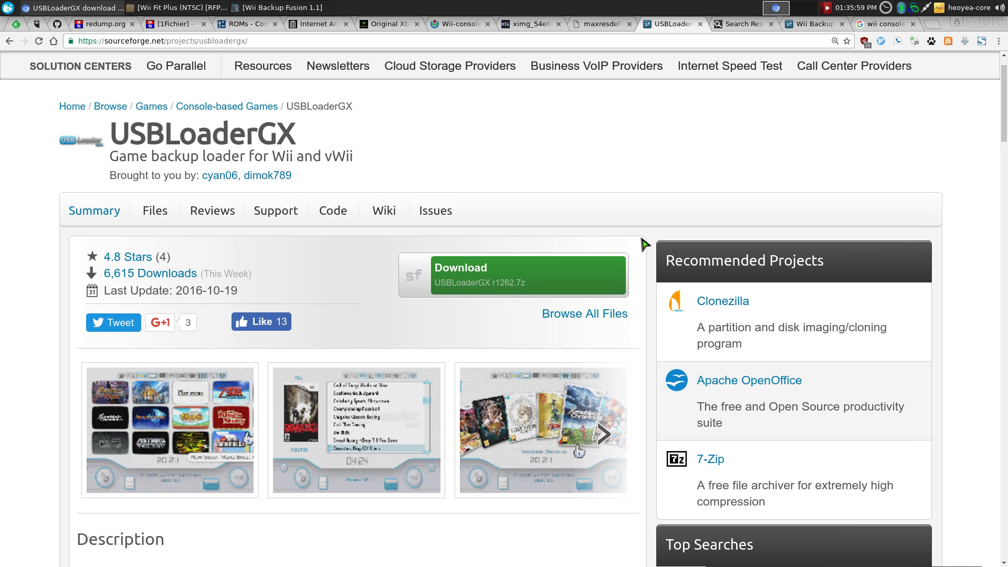
- Bring back Wii Backup Fusion with Wii Fit Plus listed, then summon the terminal with F12
{"action": "left_click", "coordinate": [972, 22]}
{"action": "left_click", "coordinate": [304, 9]}
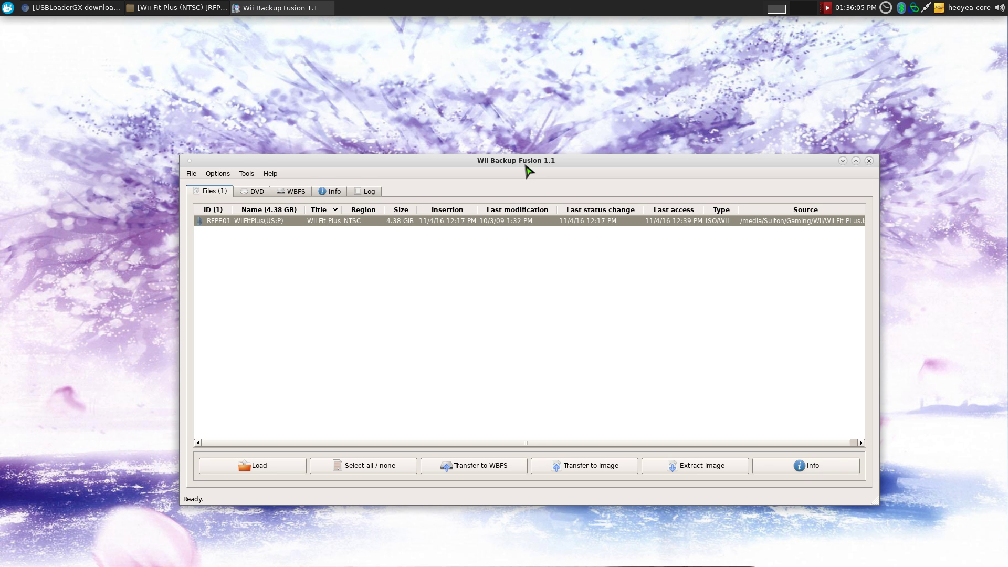
{"action": "left_click_drag", "start_coordinate": [525, 165], "coordinate": [529, 159]}
{"action": "left_click", "coordinate": [515, 127]}
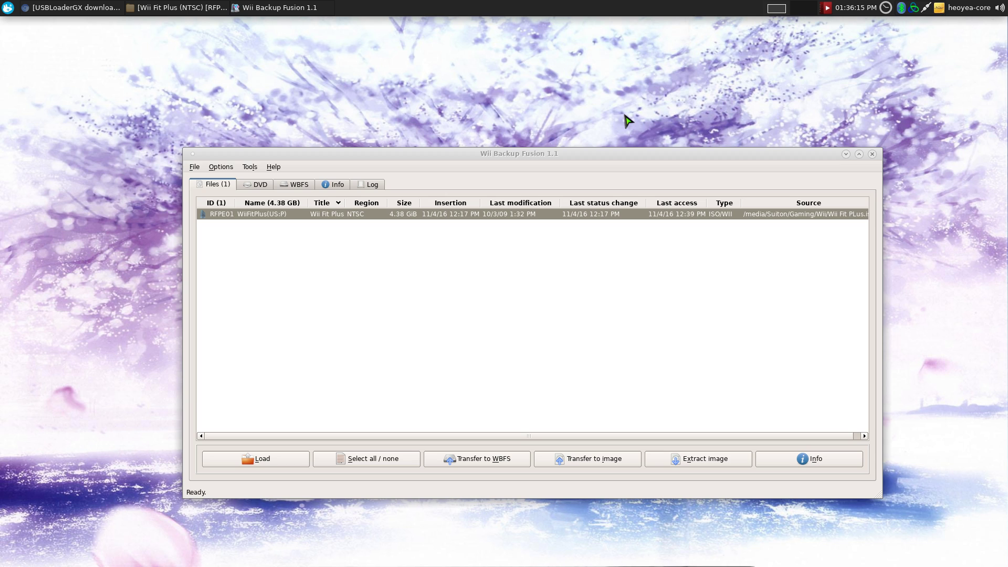
{"action": "key", "text": "F12"}
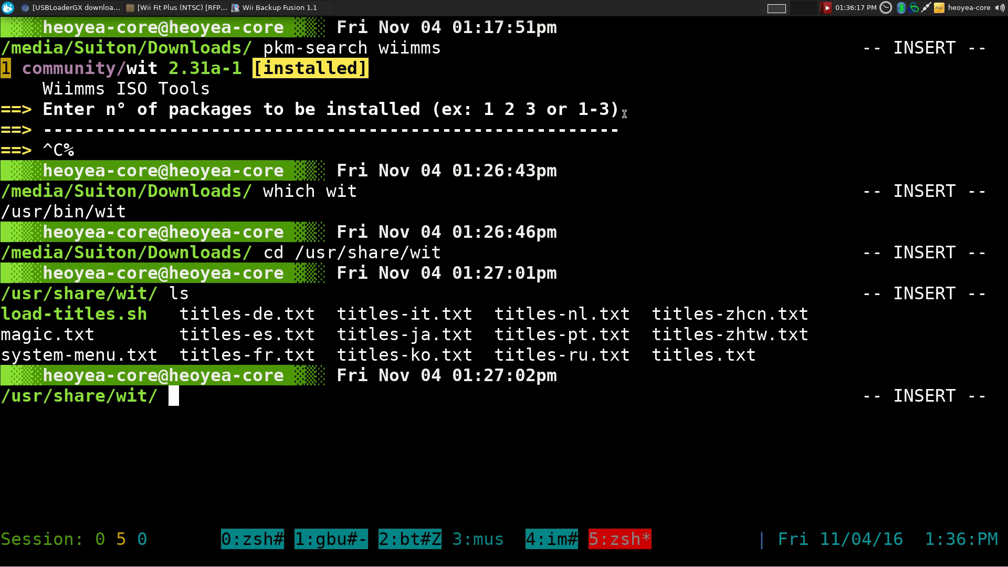